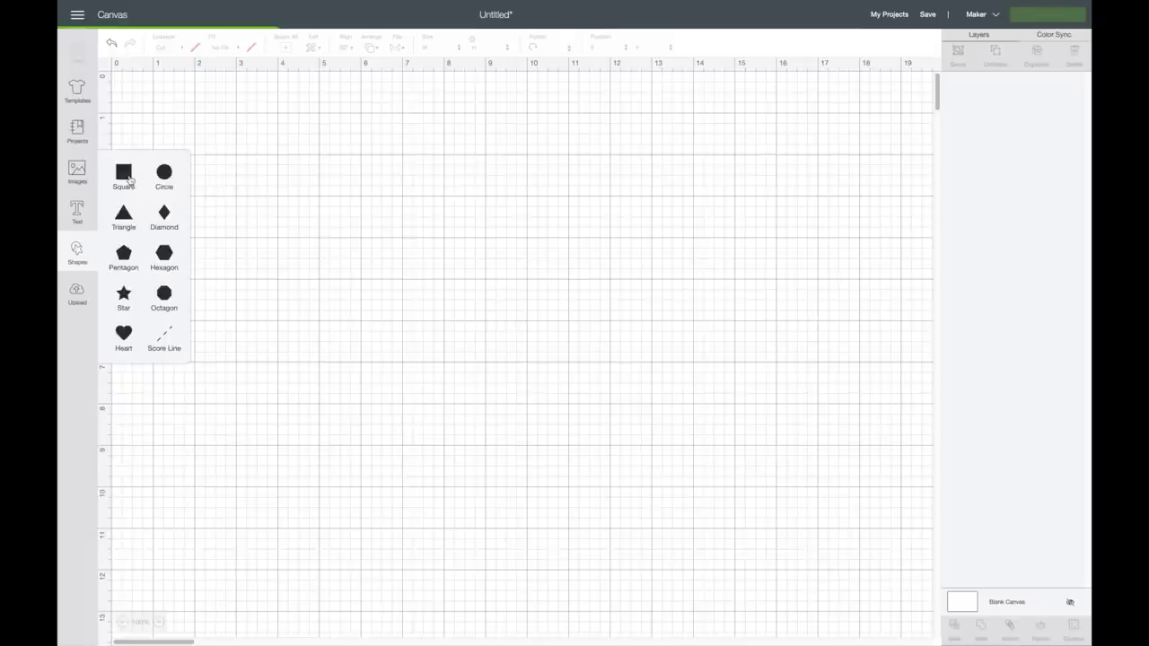
Step: Move the new square to about X 4.5, Y 3.8 and try enlarging it proportionally to about 5.15 inches
{"action": "left_click_drag", "start_coordinate": [281, 239], "coordinate": [378, 301]}
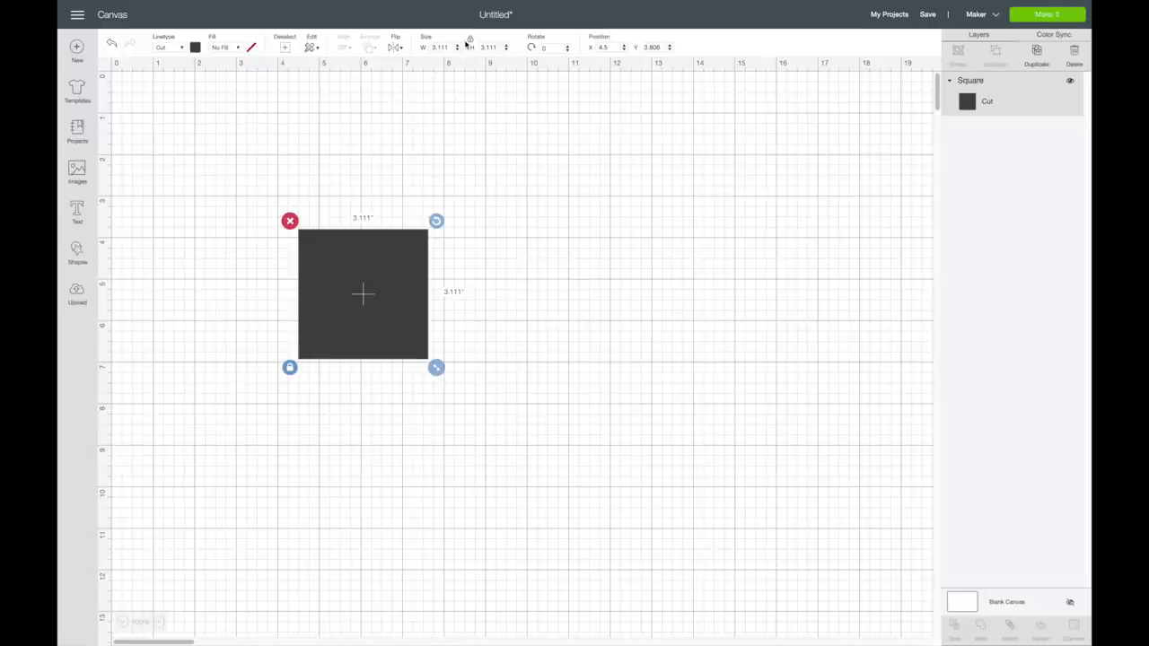
{"action": "left_click_drag", "start_coordinate": [437, 370], "coordinate": [521, 421]}
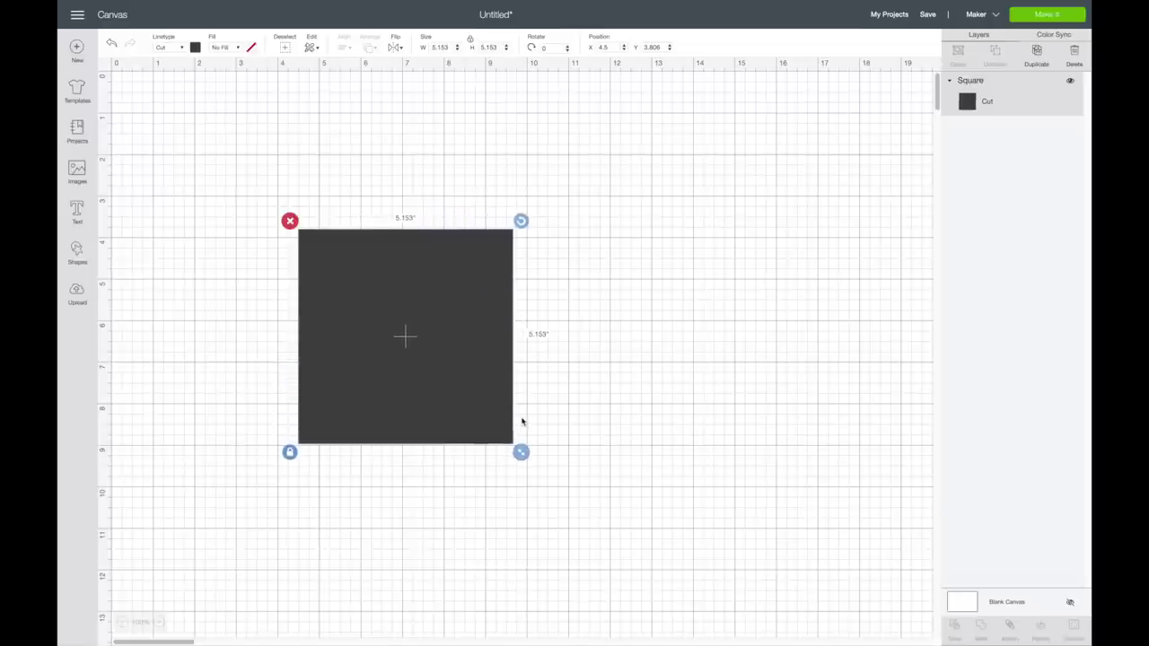
{"action": "key", "text": "ctrl+z"}
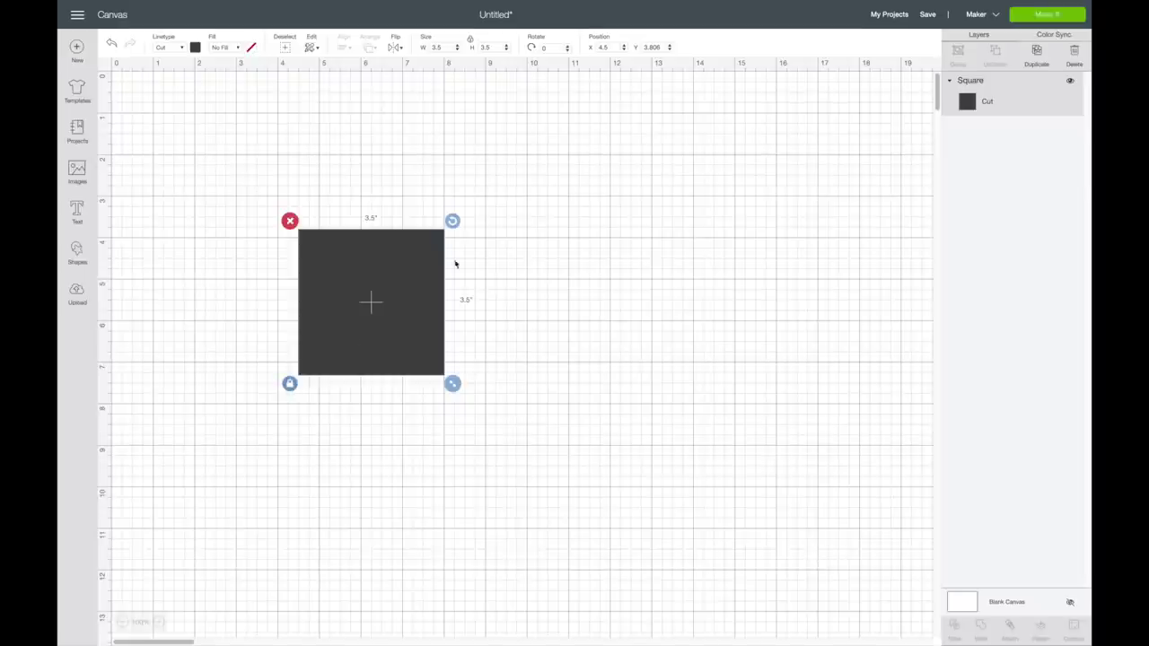
Step: Unlock the square's proportions and set its width to 10 inches and its height to 7 inches
{"action": "left_click", "coordinate": [470, 42]}
{"action": "left_click", "coordinate": [438, 47]}
{"action": "type", "text": "10"}
{"action": "key", "text": "Tab"}
{"action": "type", "text": "7"}
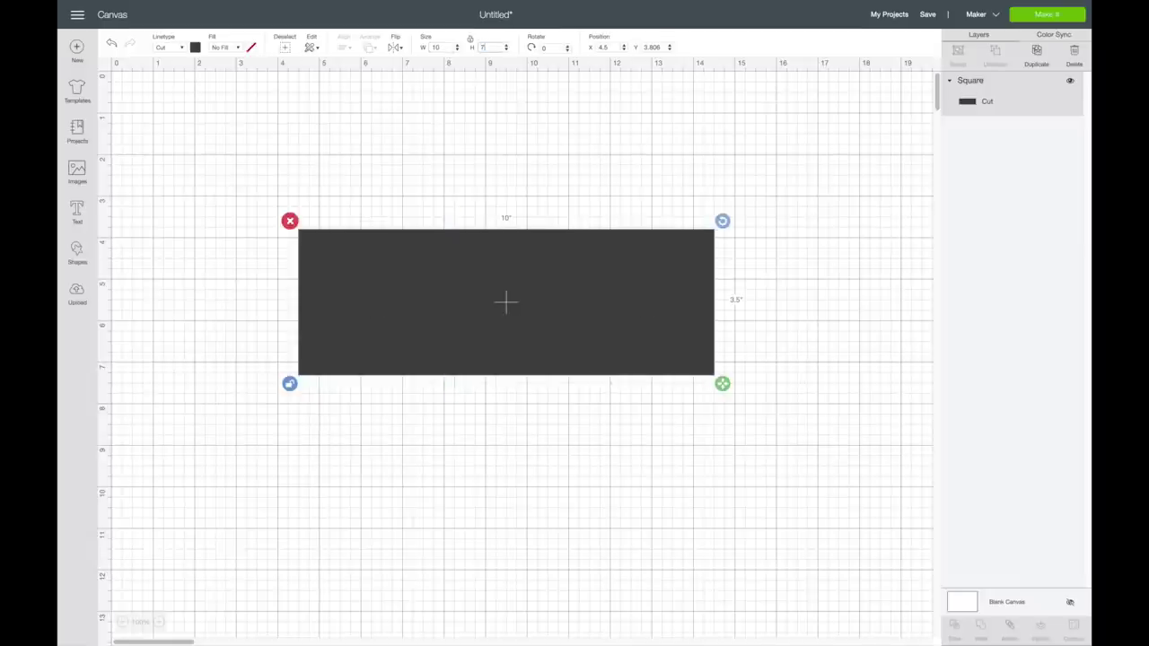
{"action": "key", "text": "Tab"}
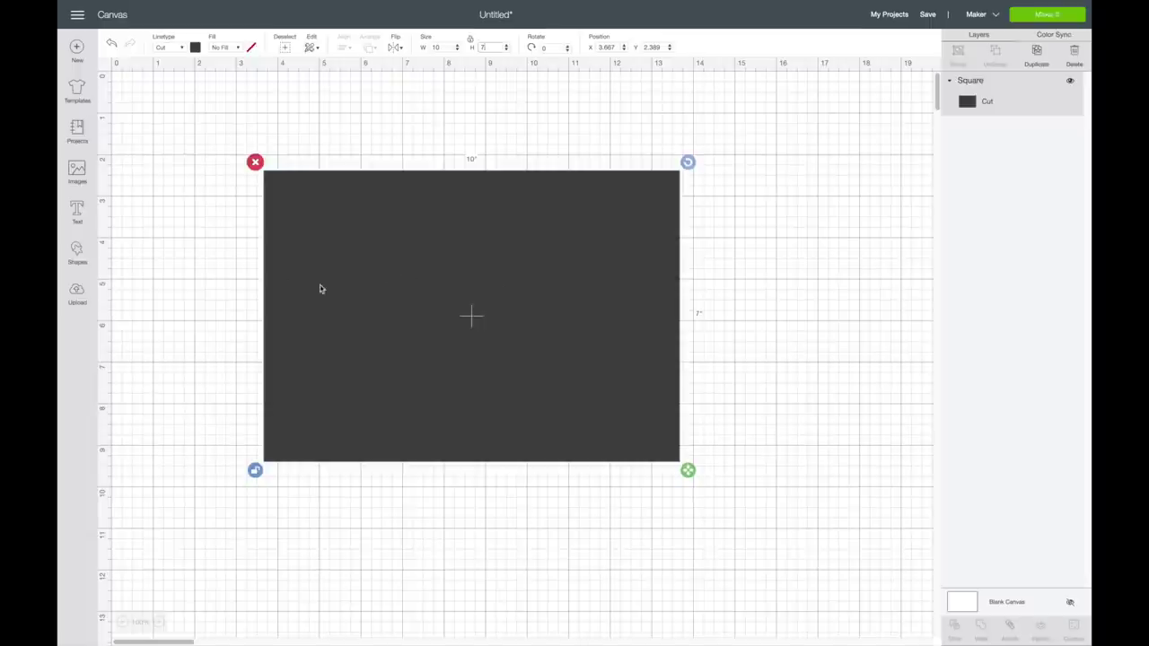
Step: Colour the rectangle light pink, using a custom shade of #efb3b3
{"action": "left_click", "coordinate": [196, 47]}
{"action": "left_click", "coordinate": [208, 108]}
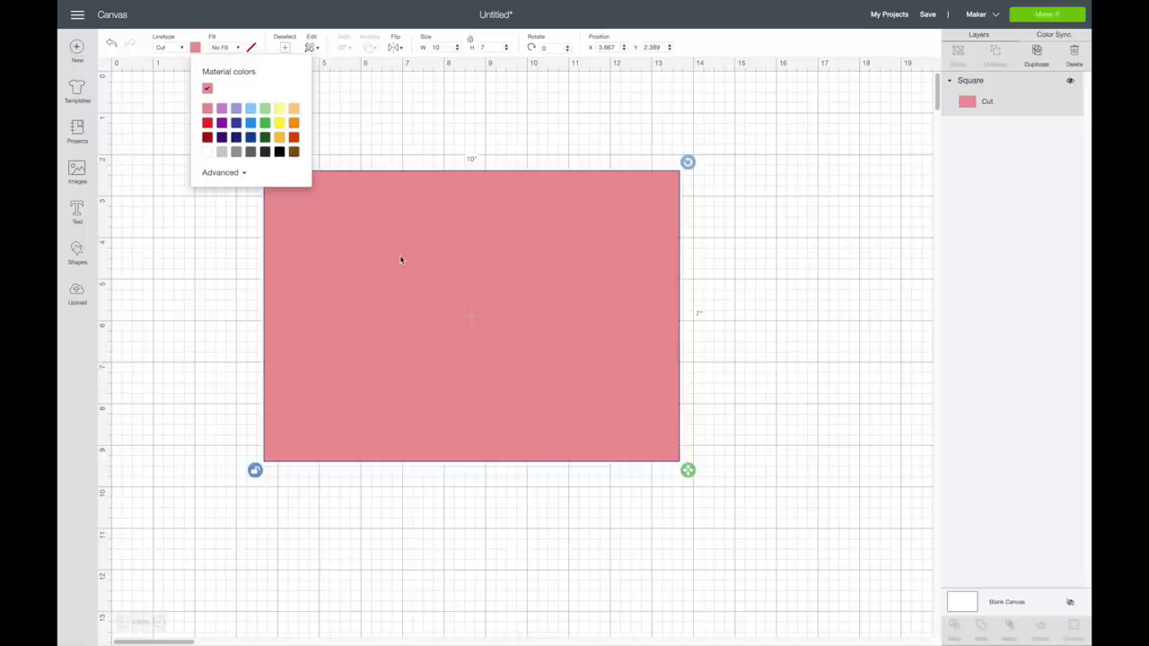
{"action": "left_click", "coordinate": [228, 177]}
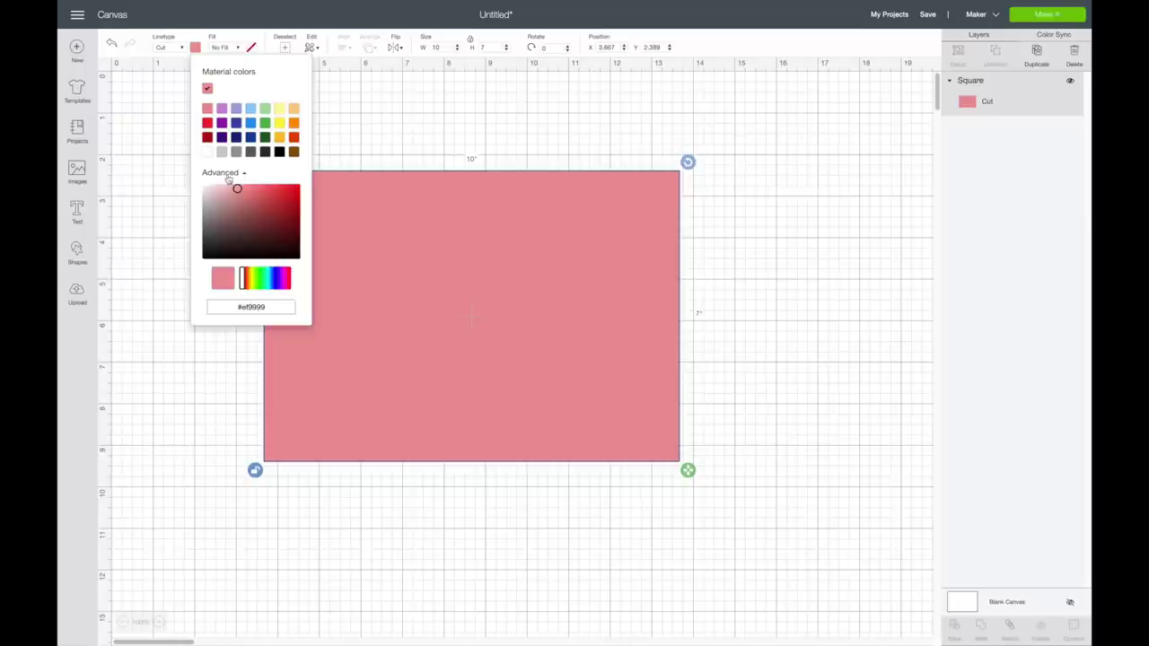
{"action": "left_click_drag", "start_coordinate": [240, 193], "coordinate": [226, 189]}
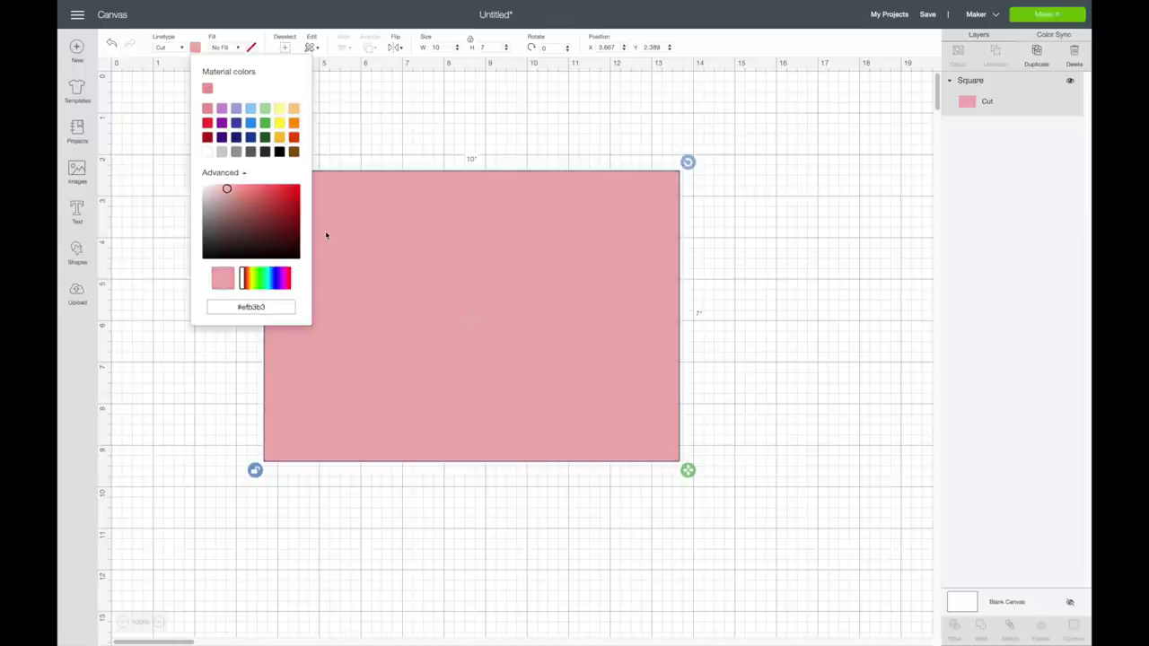
{"action": "left_click", "coordinate": [506, 141]}
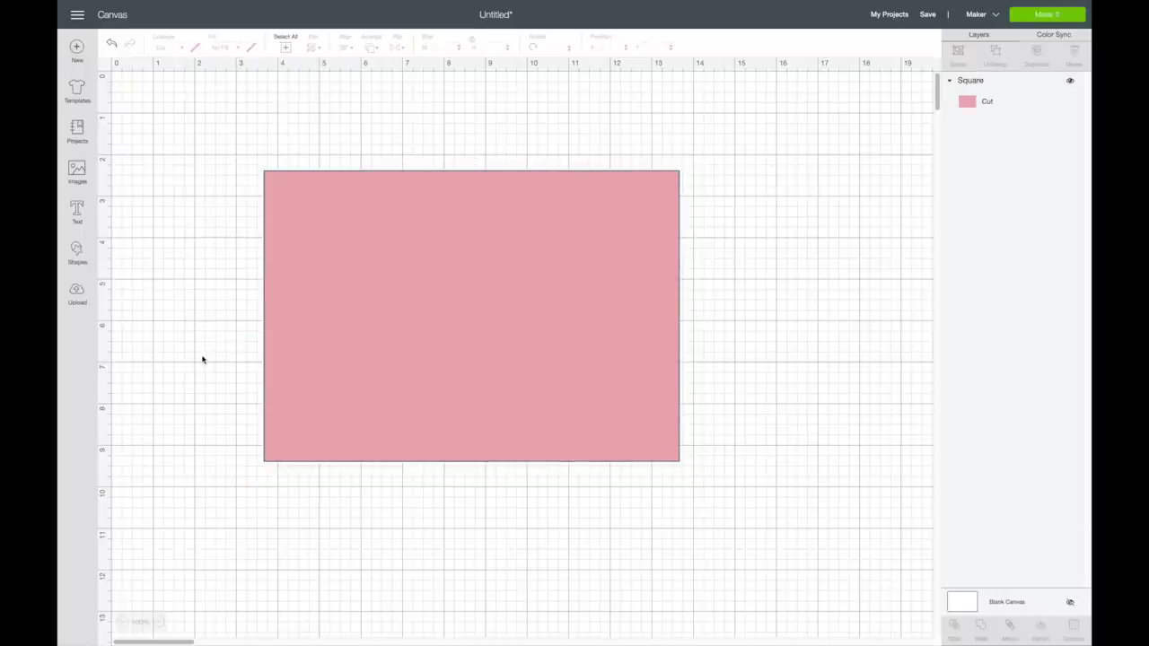
Step: Add a score line and place it on the pink rectangle at about X 8.9, Y 3.4
{"action": "left_click", "coordinate": [77, 256]}
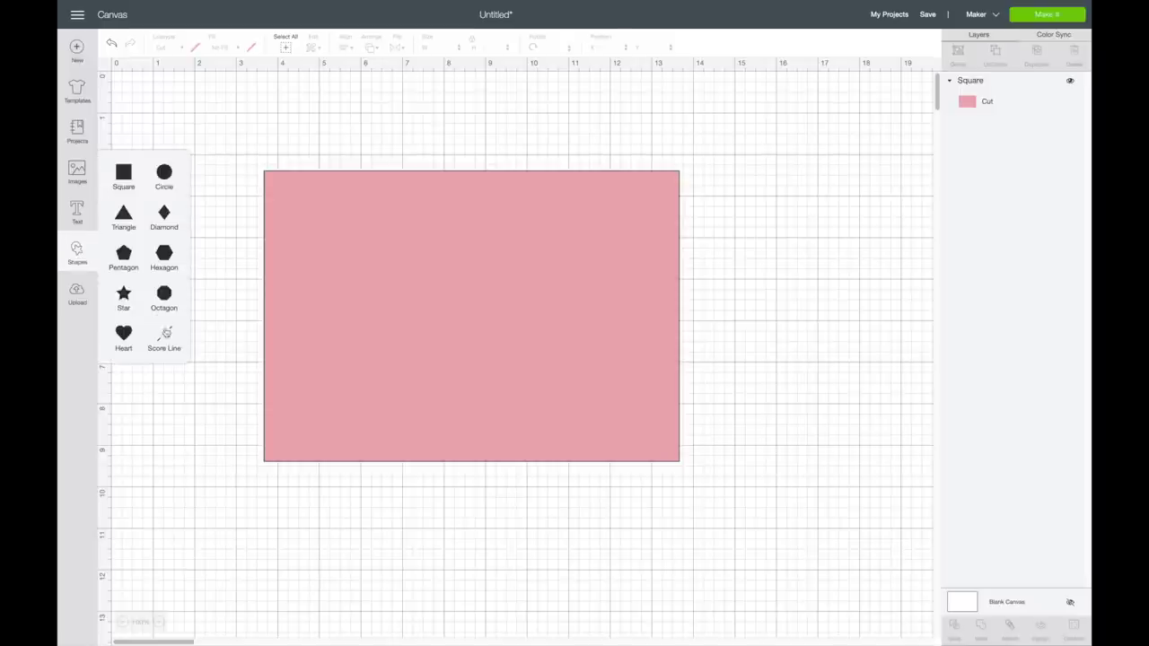
{"action": "left_click", "coordinate": [167, 336]}
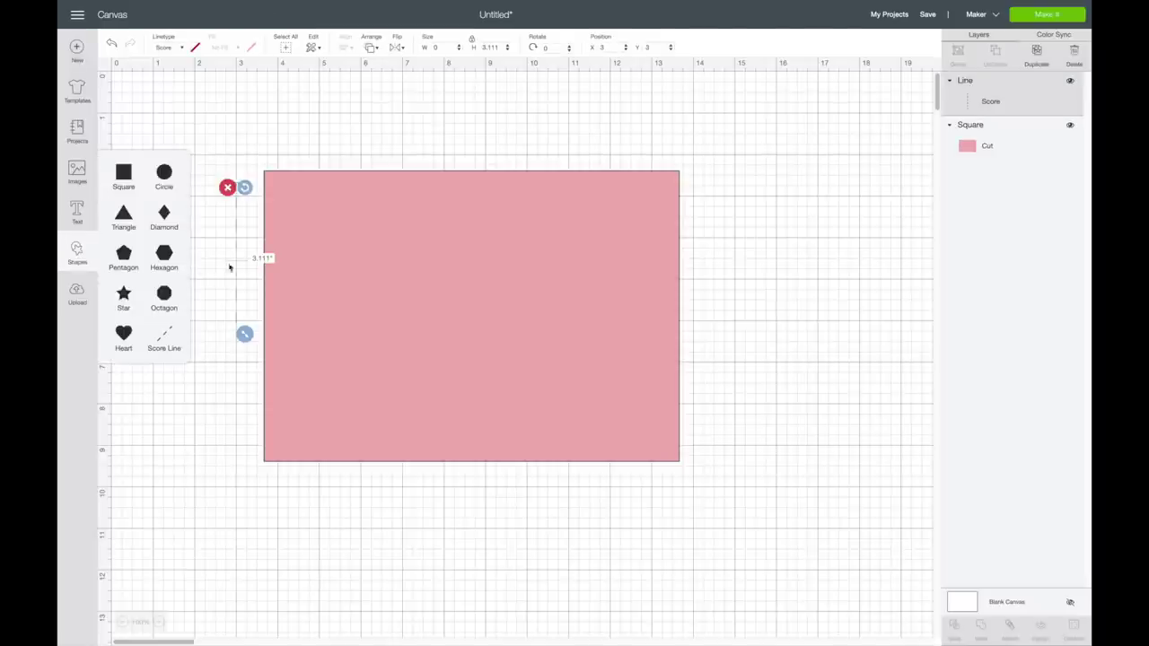
{"action": "left_click_drag", "start_coordinate": [241, 257], "coordinate": [505, 266]}
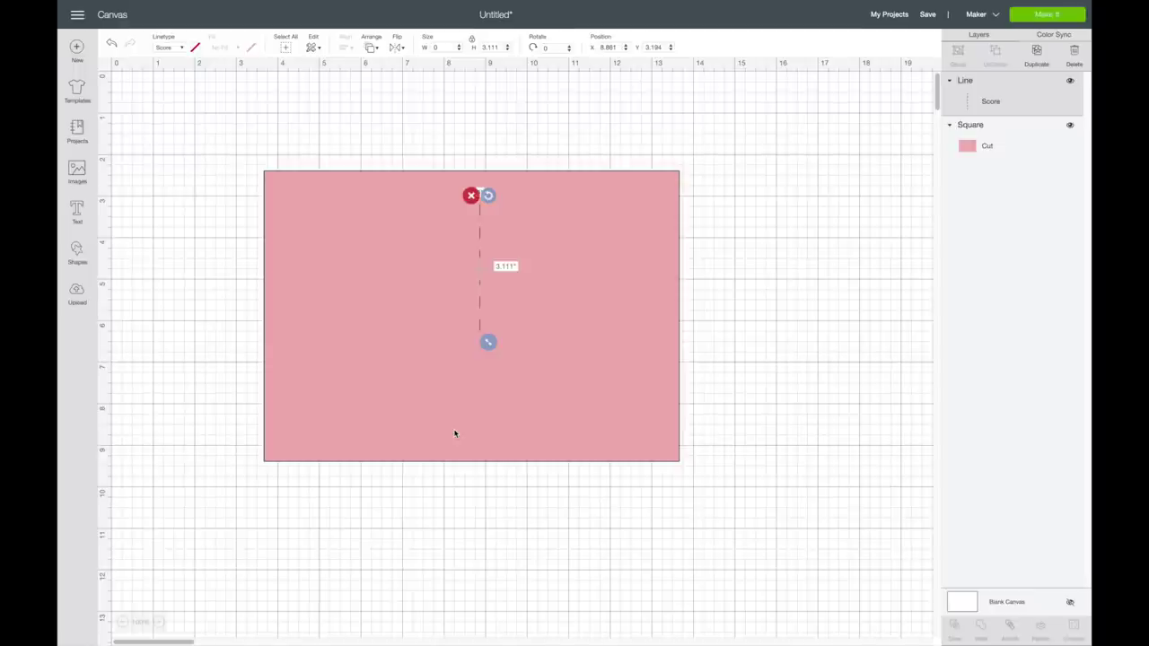
{"action": "left_click_drag", "start_coordinate": [480, 260], "coordinate": [482, 269]}
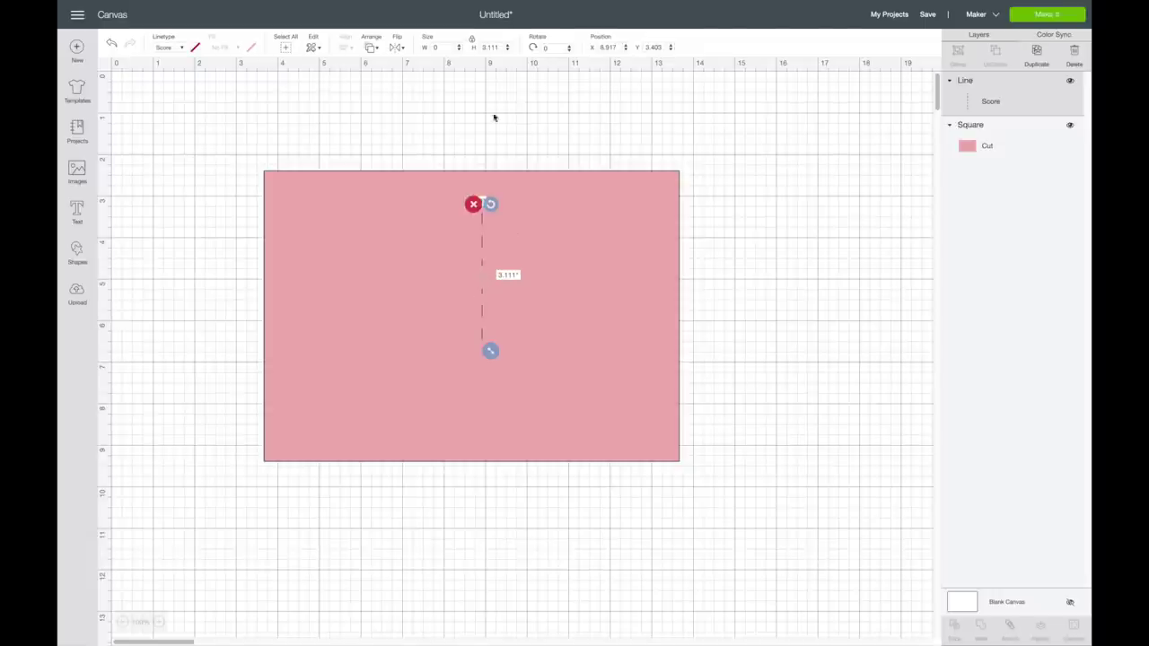
Step: Set the score line's height to 7 inches and move it near the pink rectangle's middle, about X 8.75, Y 2.47
{"action": "double_click", "coordinate": [492, 48]}
{"action": "type", "text": "7"}
{"action": "key", "text": "Return"}
{"action": "left_click_drag", "start_coordinate": [483, 283], "coordinate": [475, 244]}
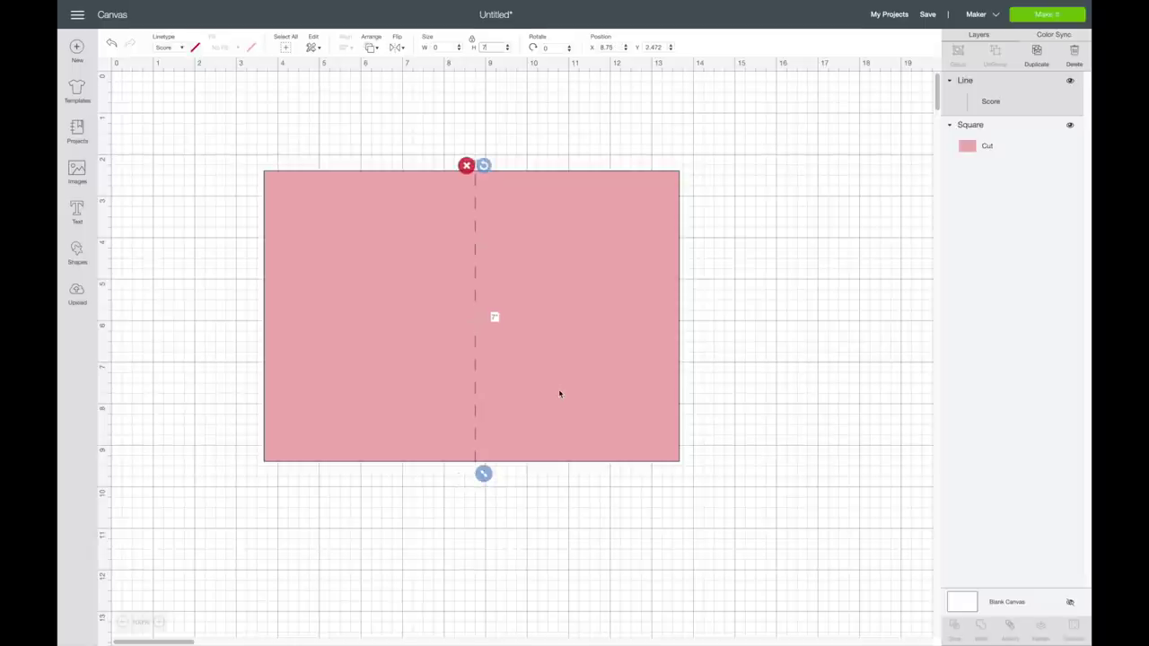
{"action": "key", "text": "Escape"}
Step: Centre the score line and pink rectangle on each other in both directions and attach them together
{"action": "left_click", "coordinate": [476, 284]}
{"action": "left_click", "coordinate": [571, 294], "text": "shift"}
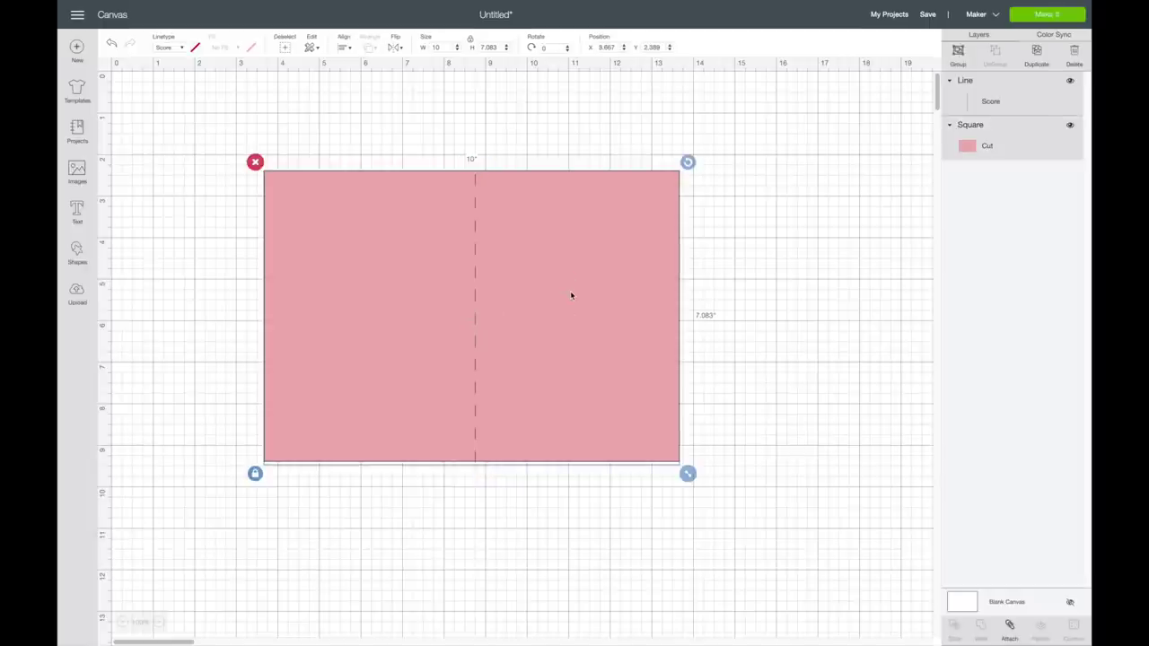
{"action": "left_click", "coordinate": [785, 240]}
{"action": "left_click_drag", "start_coordinate": [826, 342], "coordinate": [375, 221]}
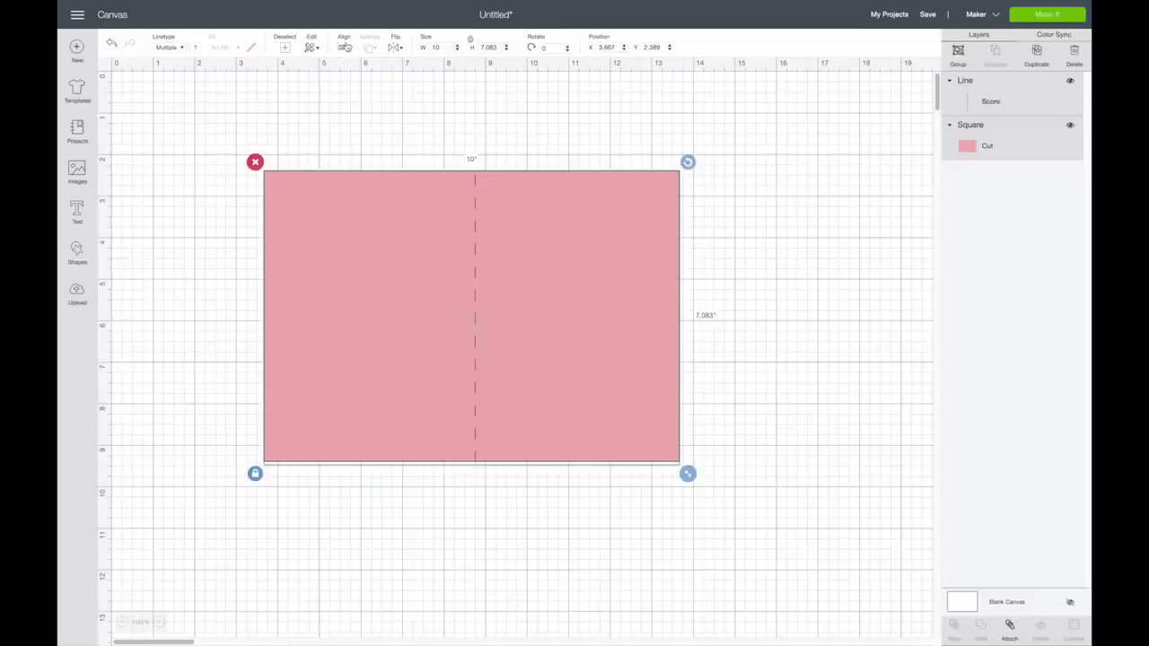
{"action": "left_click", "coordinate": [346, 47]}
{"action": "left_click", "coordinate": [381, 178]}
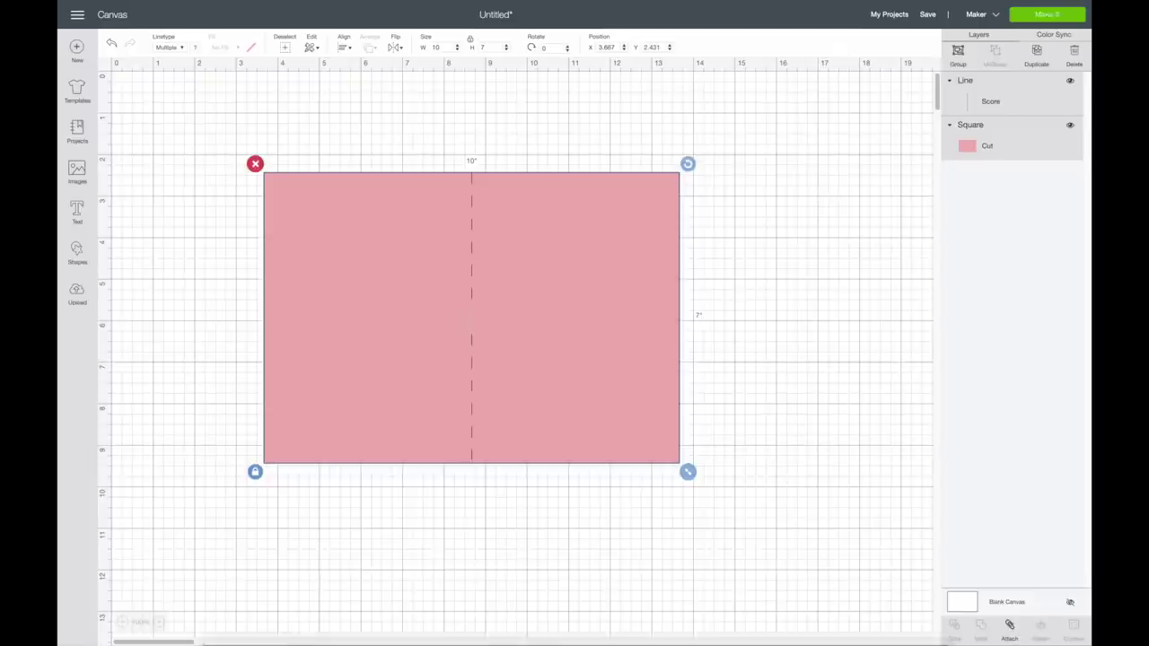
{"action": "left_click", "coordinate": [1009, 629]}
{"action": "left_click", "coordinate": [790, 320]}
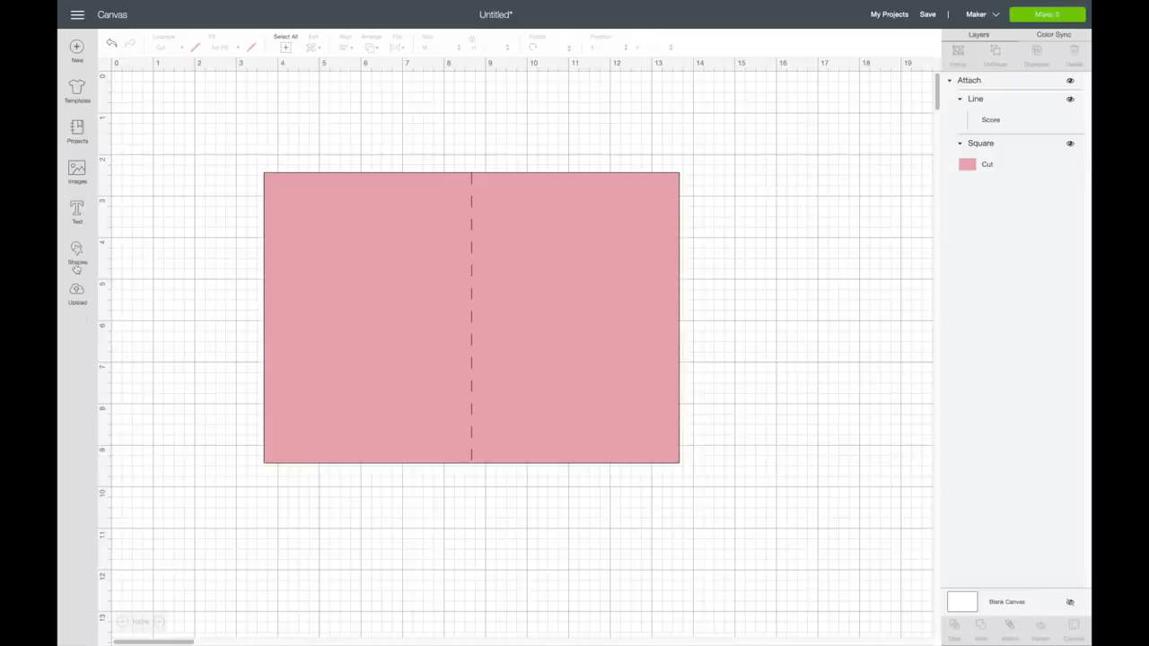
Step: Add a second square and, with proportions unlocked, make it 10 inches wide and 7 inches high
{"action": "left_click", "coordinate": [77, 263]}
{"action": "left_click", "coordinate": [123, 173]}
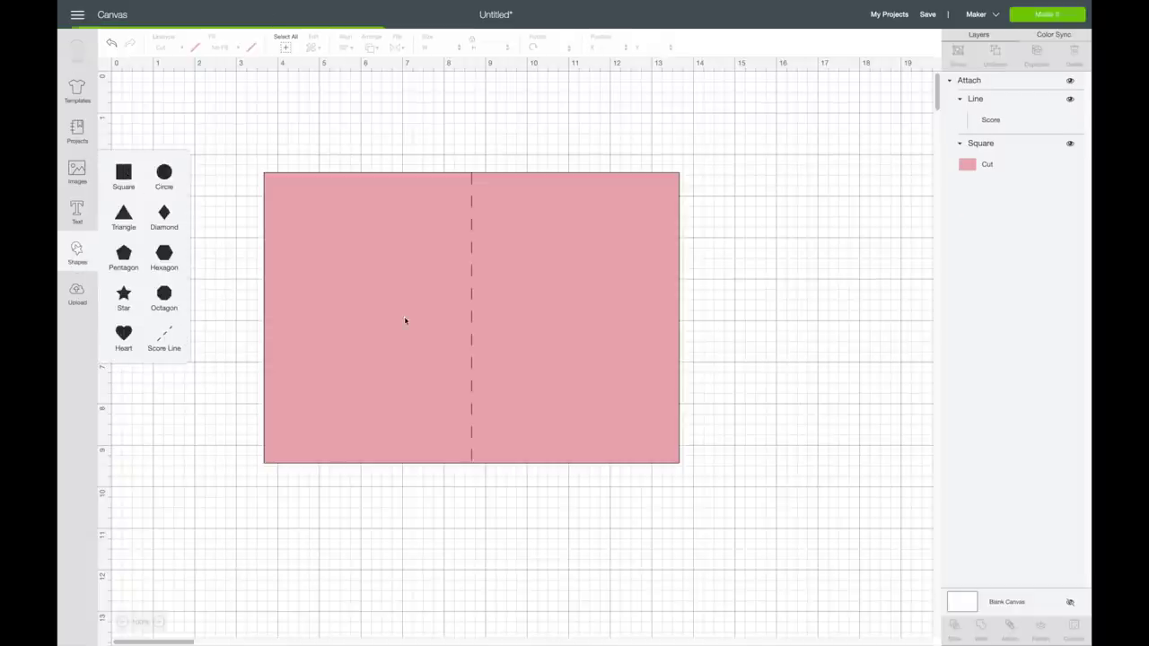
{"action": "left_click", "coordinate": [436, 48]}
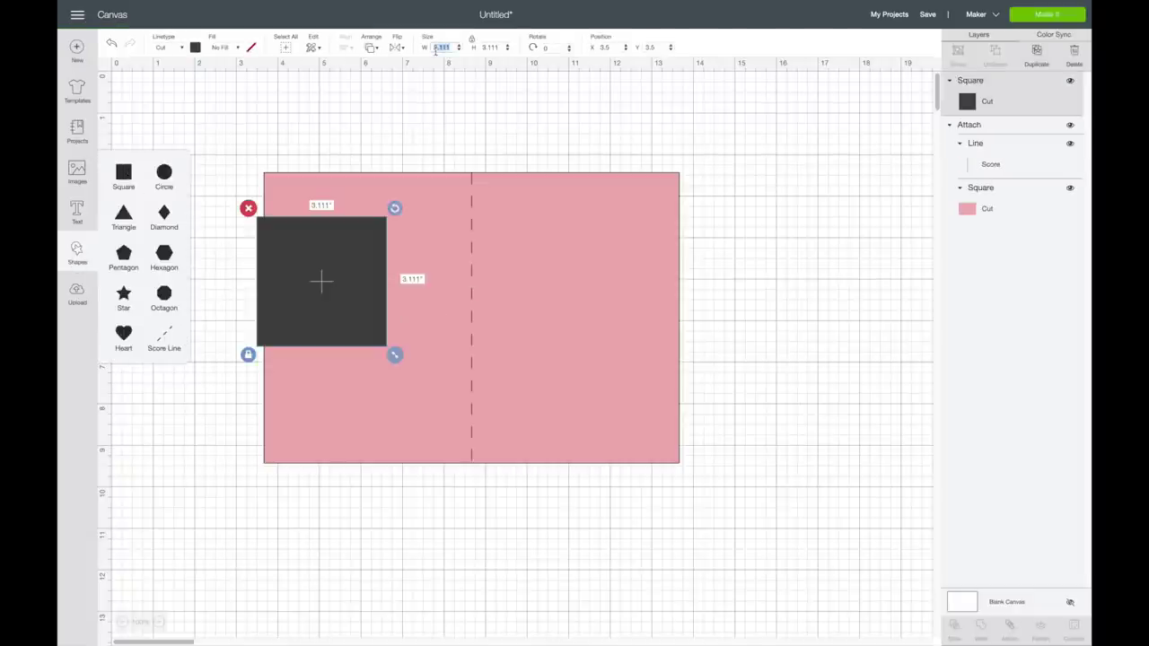
{"action": "type", "text": "10"}
{"action": "left_click", "coordinate": [471, 43]}
{"action": "left_click", "coordinate": [500, 48]}
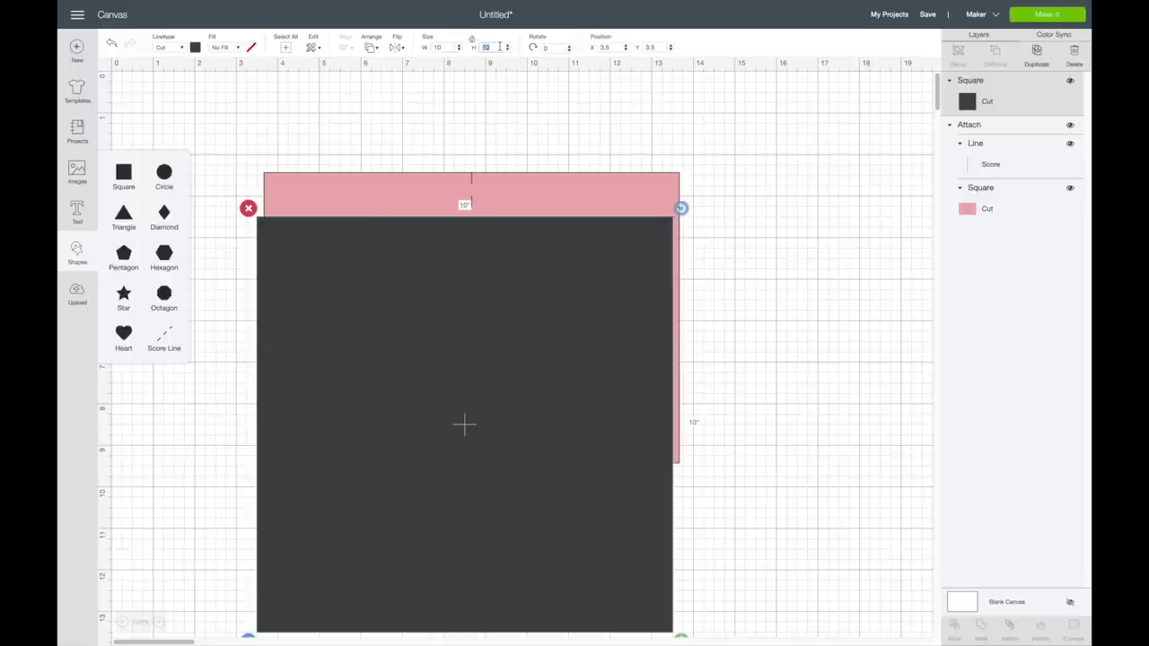
{"action": "type", "text": "7"}
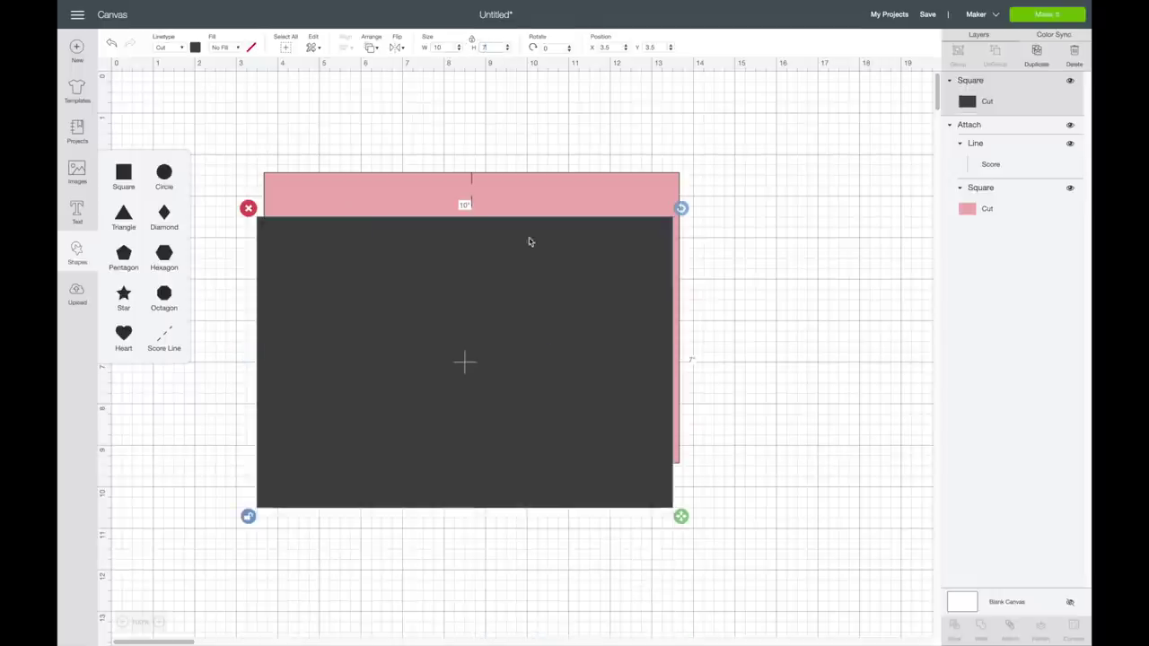
Step: Move the second rectangle over the pink one to about X 4.15, Y 2.92 and colour it white
{"action": "left_click", "coordinate": [507, 304]}
{"action": "left_click_drag", "start_coordinate": [507, 303], "coordinate": [531, 278]}
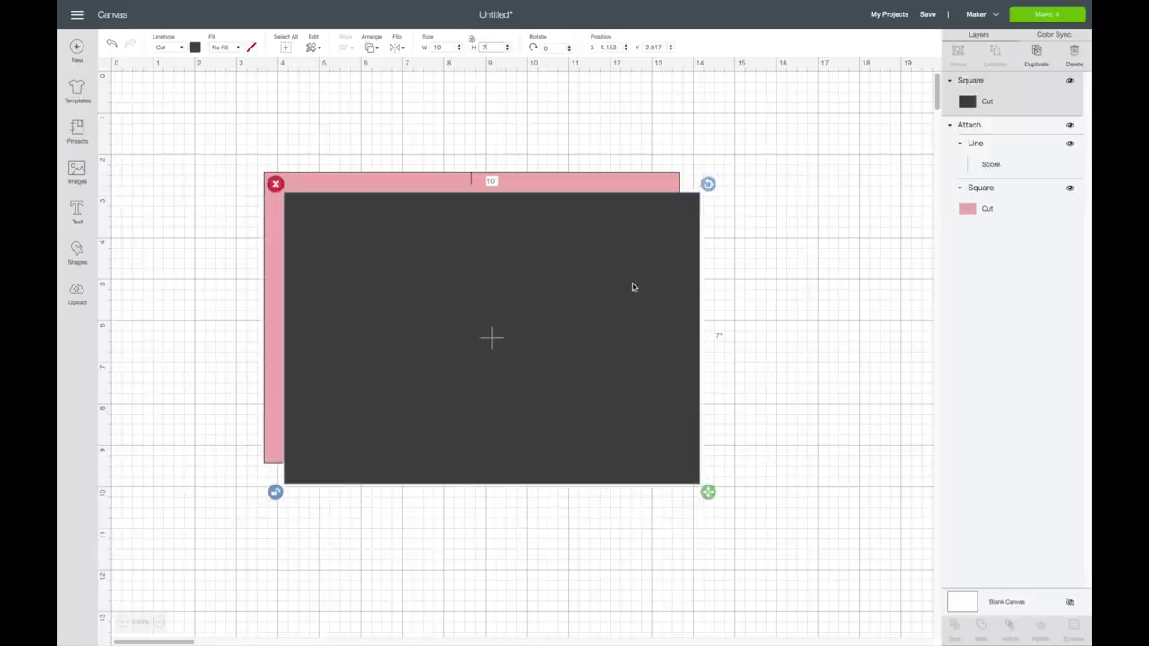
{"action": "left_click", "coordinate": [196, 47]}
{"action": "left_click", "coordinate": [209, 151]}
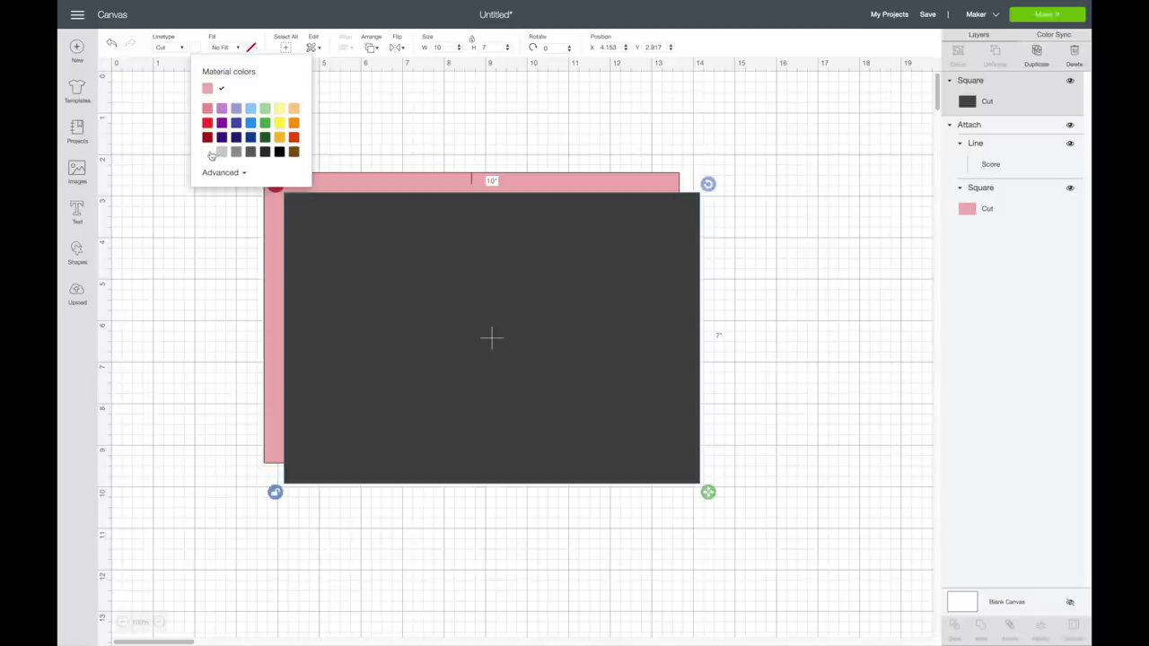
{"action": "left_click", "coordinate": [517, 336]}
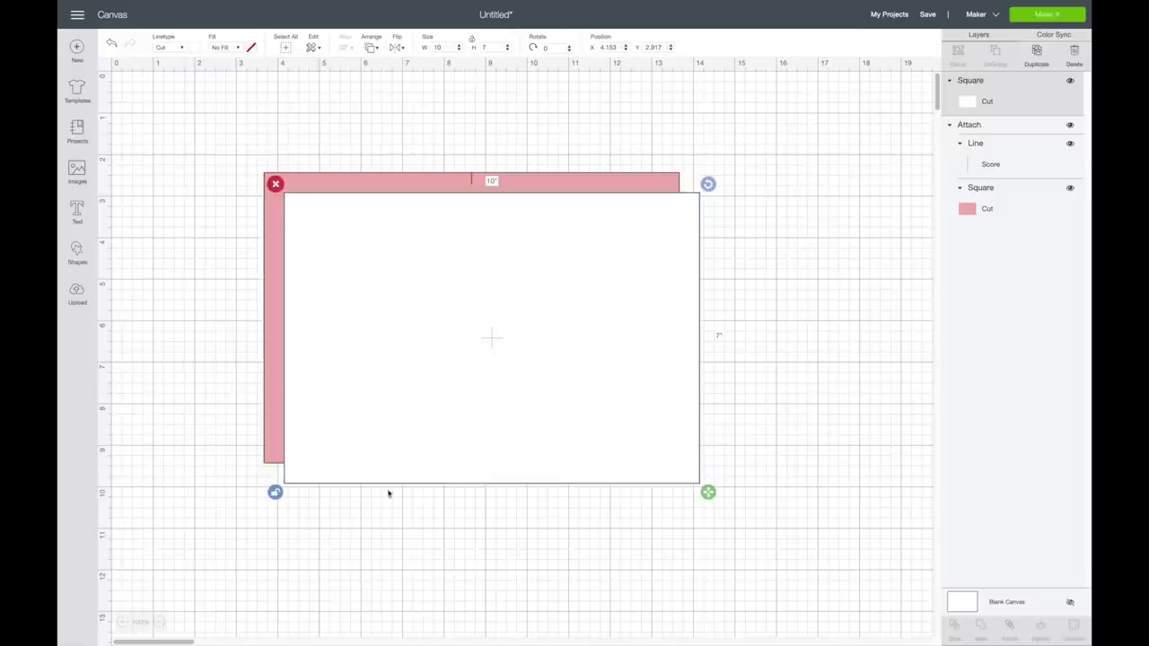
Step: Lock the white rectangle's proportions, scale it down to about 9.375 by 6.563 inches, and place it at about X 4.33, Y 3.53
{"action": "left_click", "coordinate": [275, 494]}
{"action": "key", "text": "ctrl+z"}
{"action": "left_click_drag", "start_coordinate": [692, 477], "coordinate": [666, 459]}
{"action": "left_click_drag", "start_coordinate": [530, 394], "coordinate": [542, 398]}
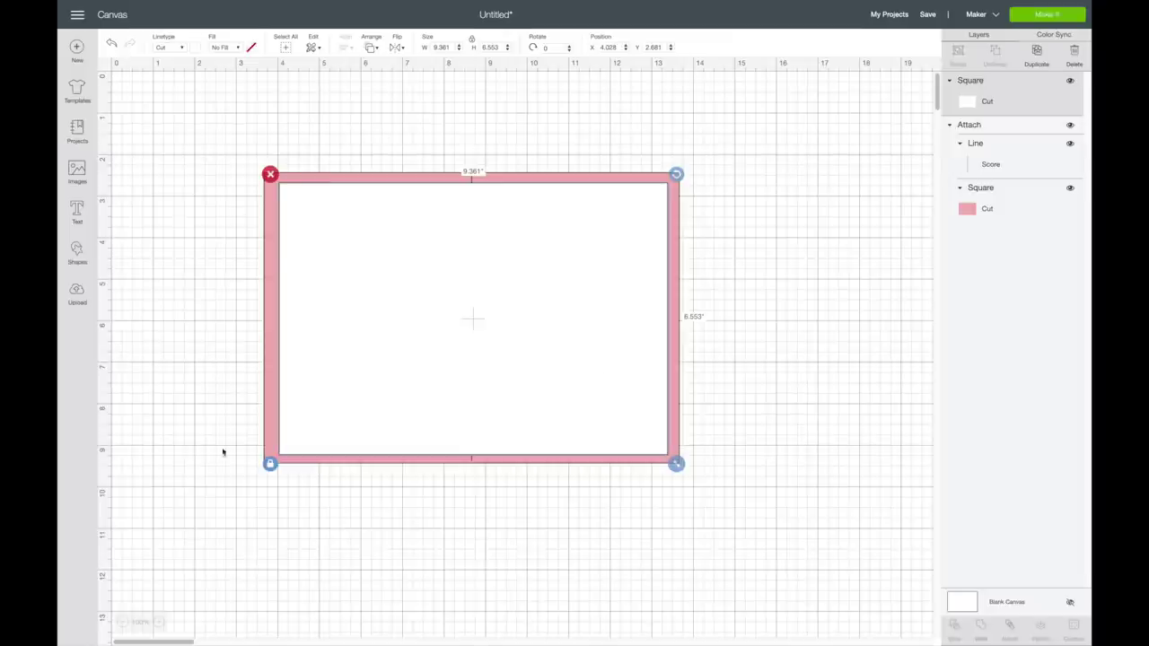
{"action": "left_click_drag", "start_coordinate": [475, 319], "coordinate": [512, 395]}
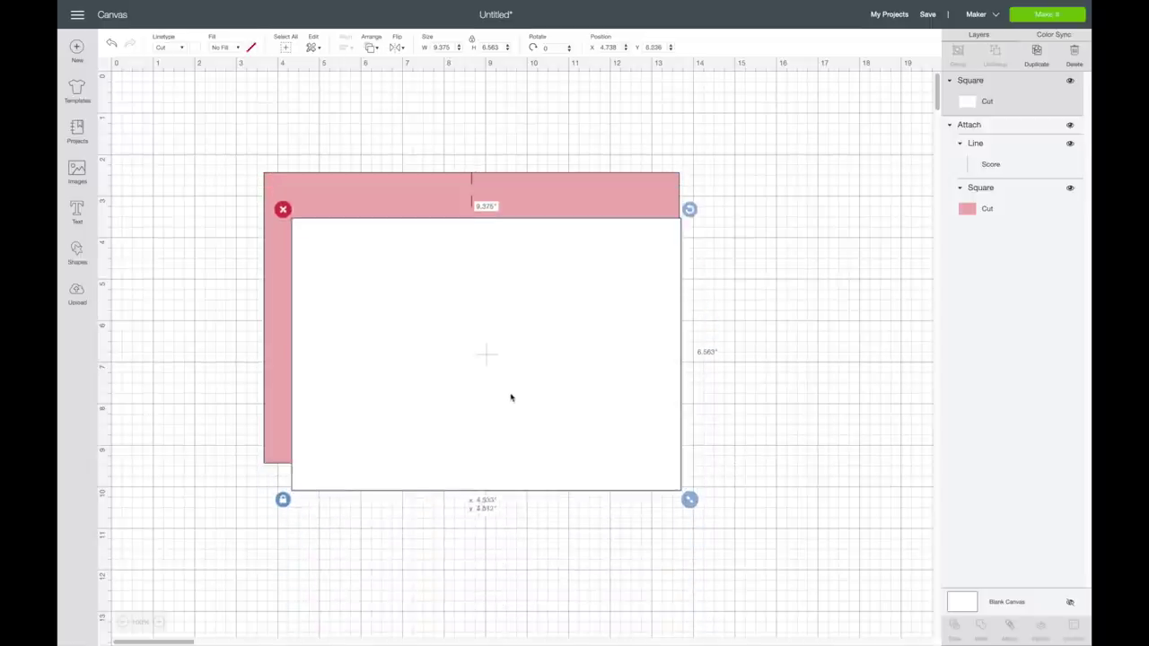
Step: Add another score line and place it on the white rectangle at about X 9.24, Y 5.06
{"action": "left_click", "coordinate": [77, 255]}
{"action": "left_click", "coordinate": [164, 335]}
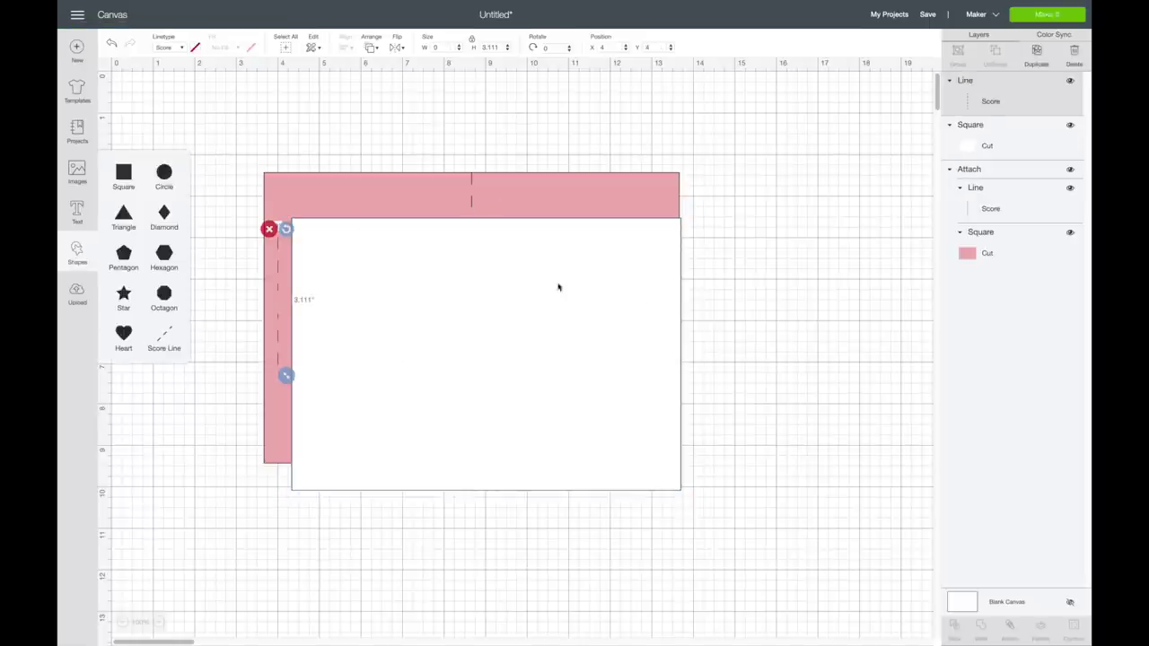
{"action": "left_click_drag", "start_coordinate": [279, 278], "coordinate": [496, 321]}
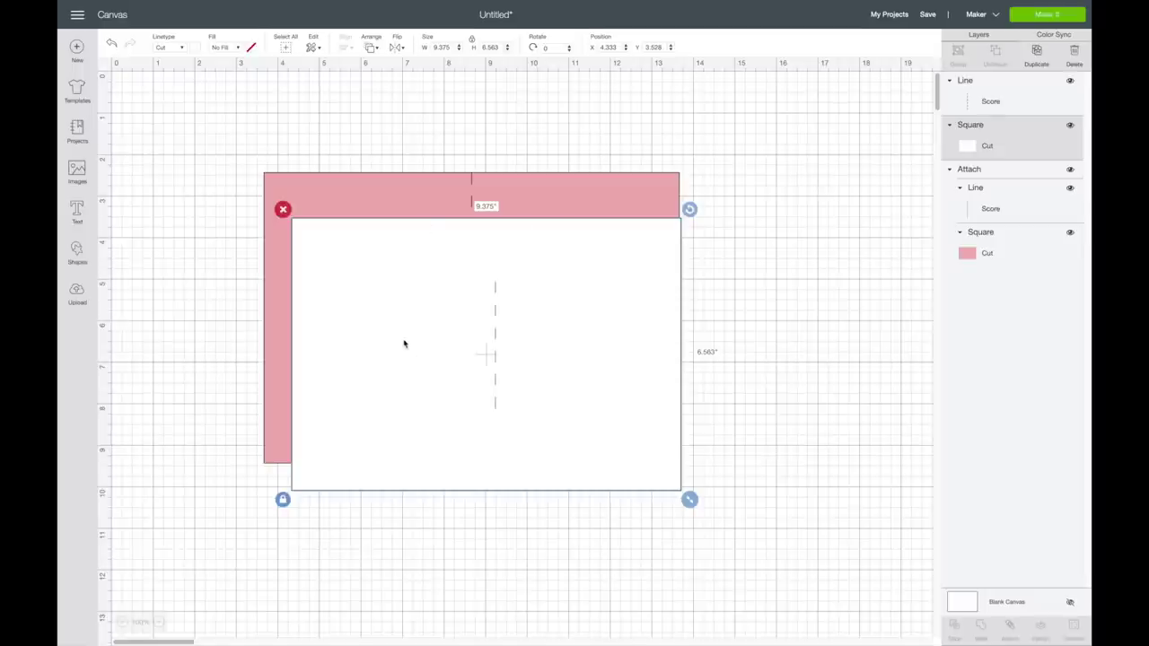
Step: Set the new score line's height to 6.563 inches to match the white rectangle
{"action": "left_click", "coordinate": [490, 48]}
{"action": "left_click", "coordinate": [496, 314]}
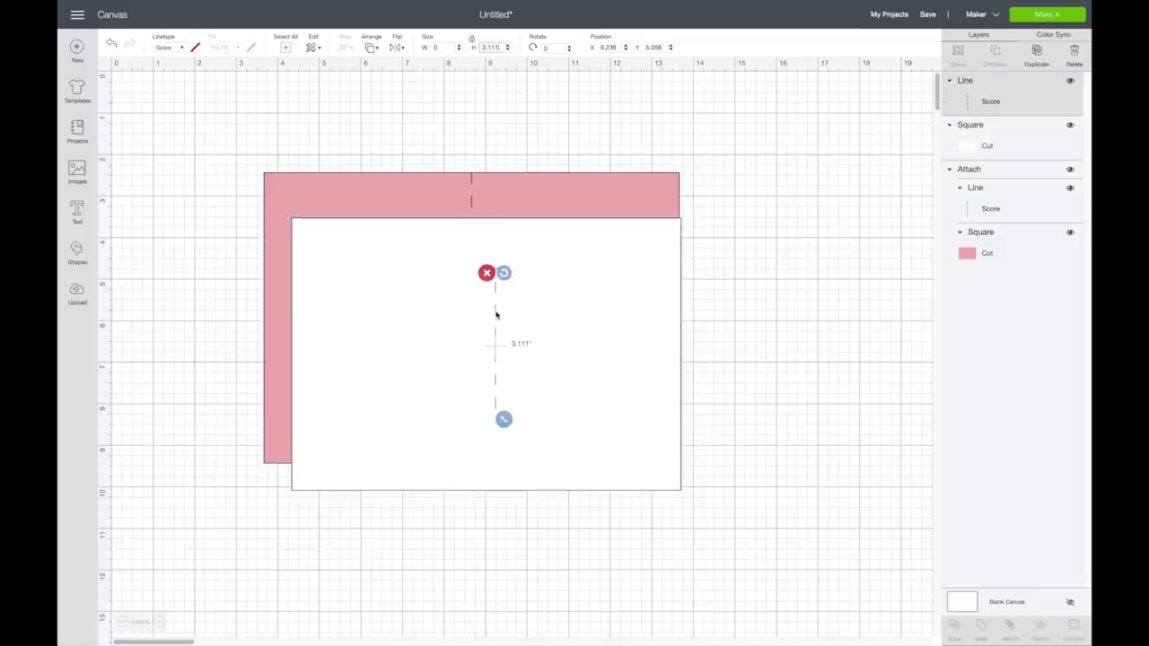
{"action": "left_click", "coordinate": [490, 48]}
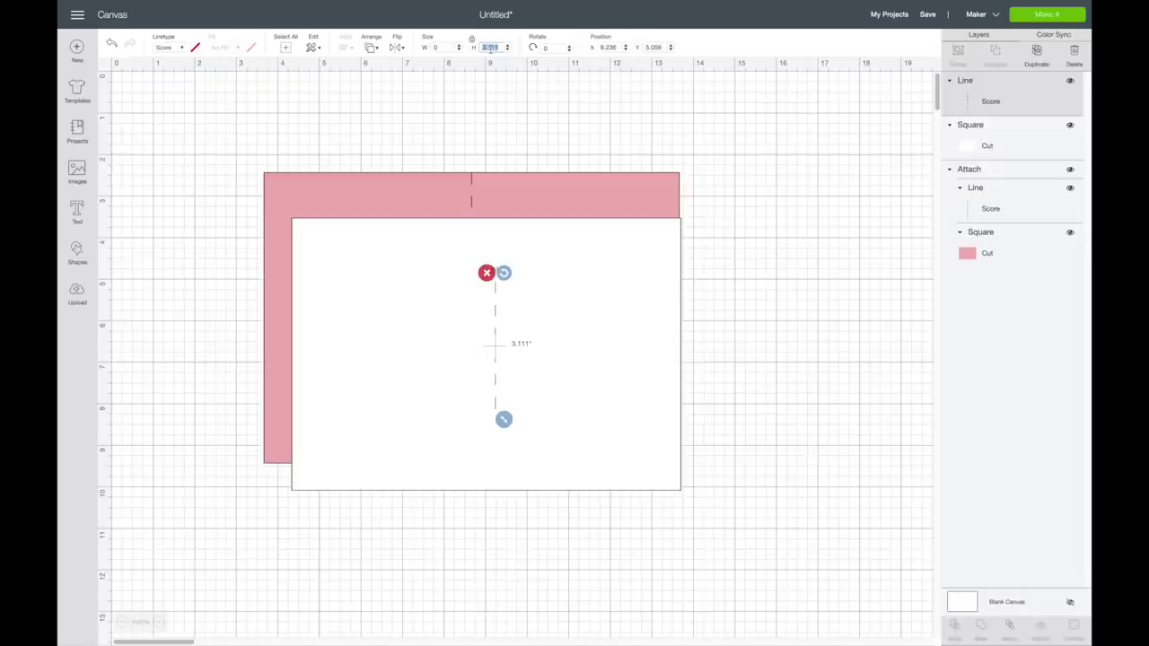
{"action": "key", "text": "BackSpace"}
{"action": "type", "text": "0.01"}
{"action": "key", "text": "Return"}
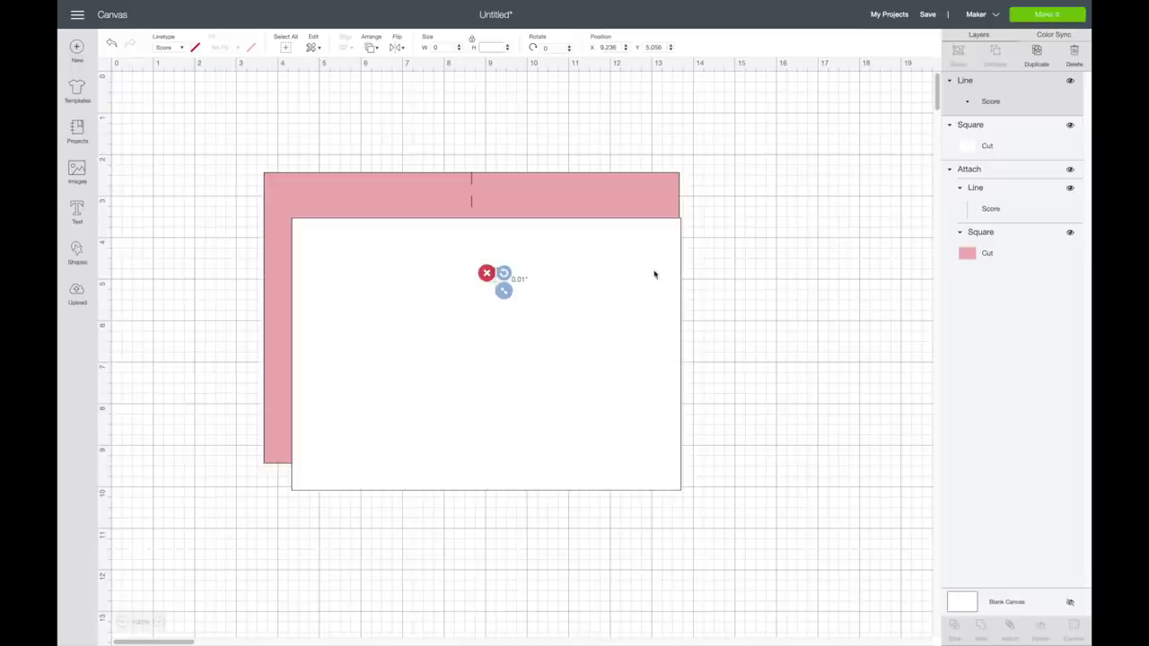
{"action": "key", "text": "ctrl+z"}
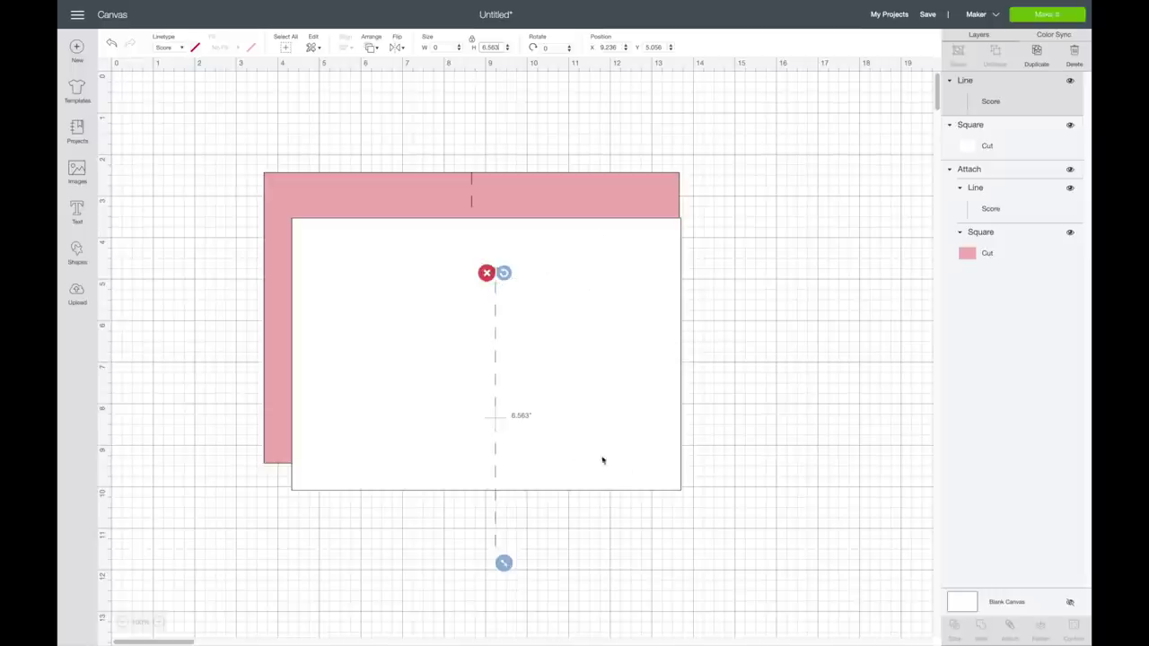
Step: Move the new score line near the white rectangle's middle, at about X 8.9, Y 3.74
{"action": "left_click_drag", "start_coordinate": [496, 525], "coordinate": [484, 496]}
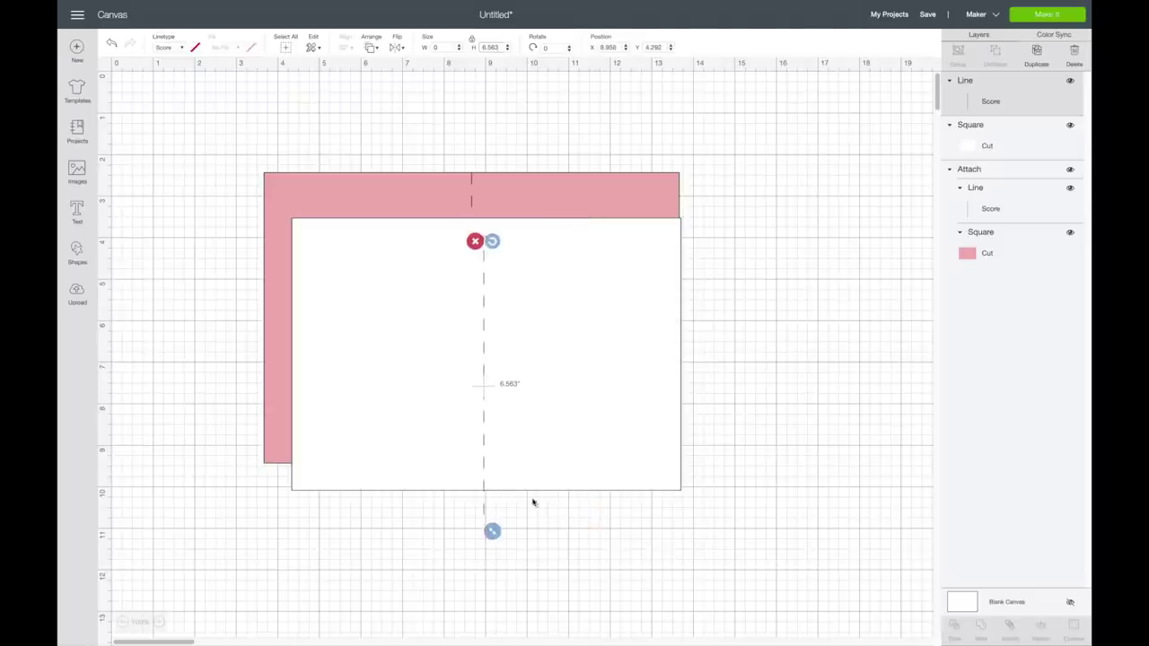
{"action": "left_click", "coordinate": [579, 363]}
{"action": "left_click", "coordinate": [485, 350]}
{"action": "left_click_drag", "start_coordinate": [485, 350], "coordinate": [482, 327]}
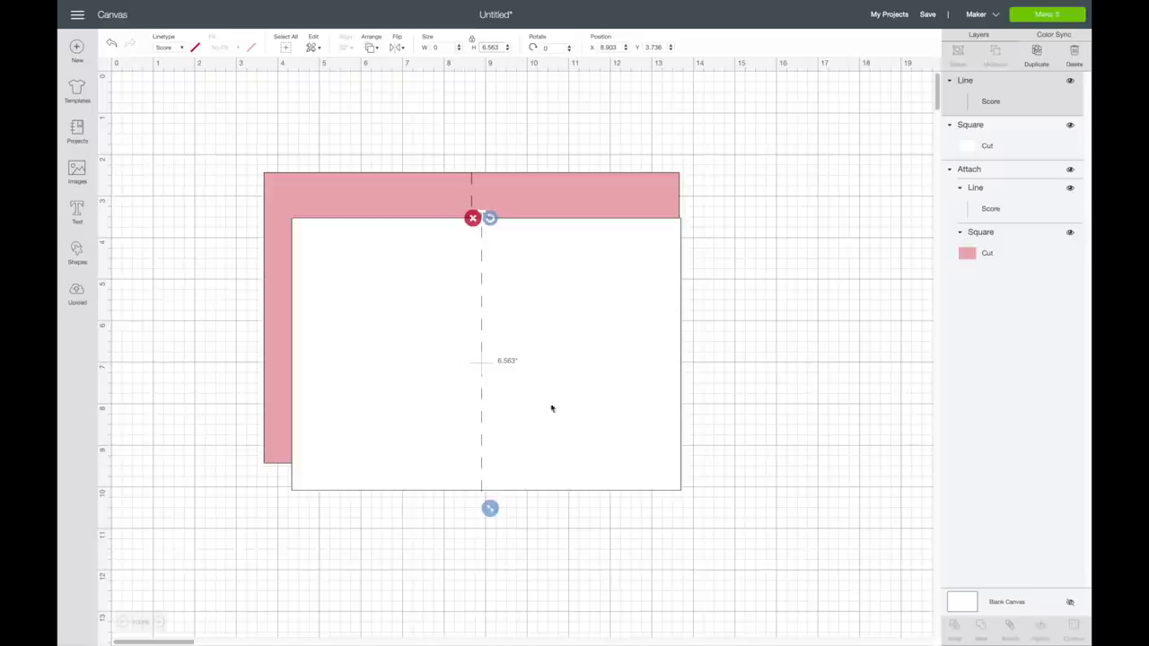
Step: Center the score line on the white rectangle and attach the two together
{"action": "left_click", "coordinate": [573, 334], "text": "shift"}
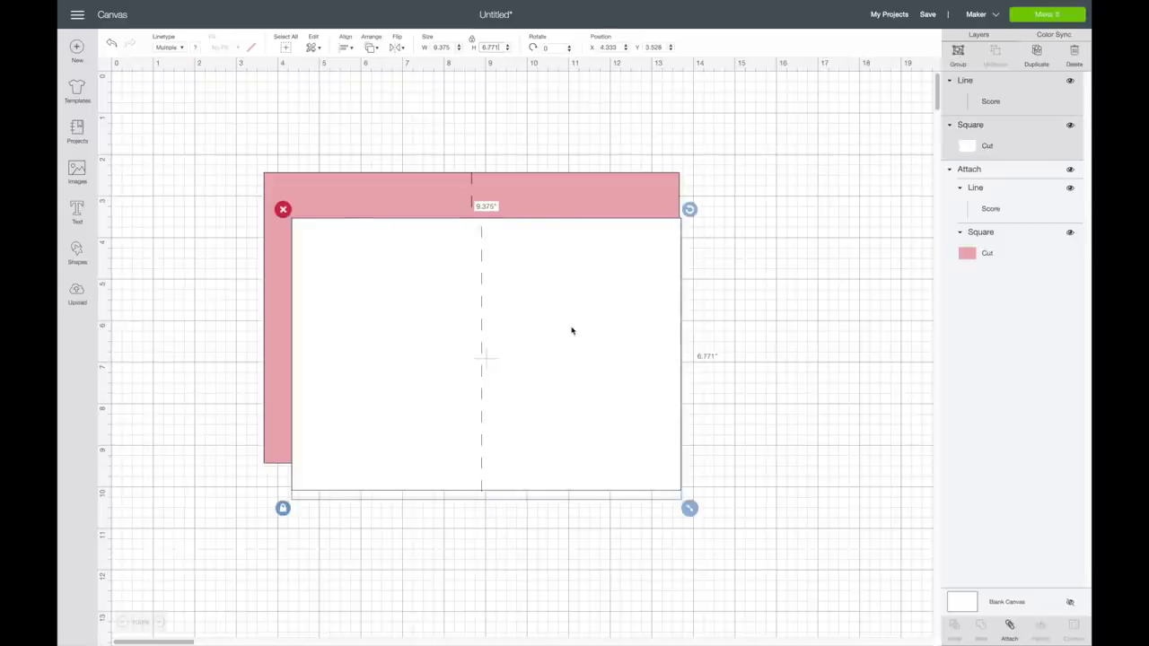
{"action": "left_click", "coordinate": [346, 47]}
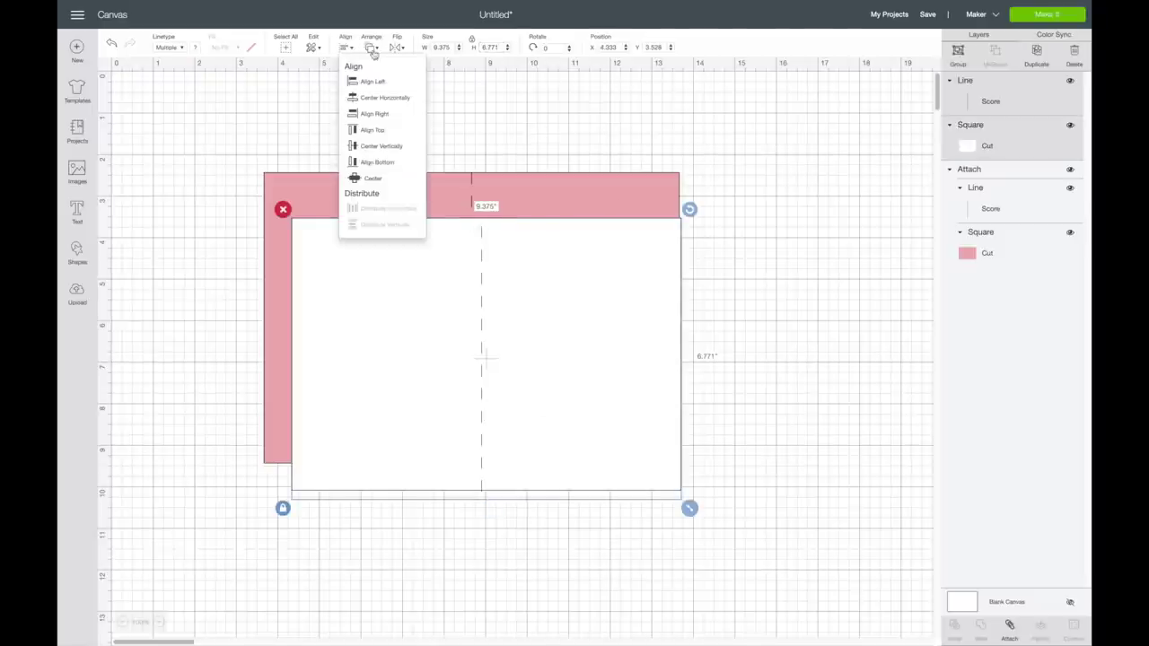
{"action": "left_click", "coordinate": [403, 183]}
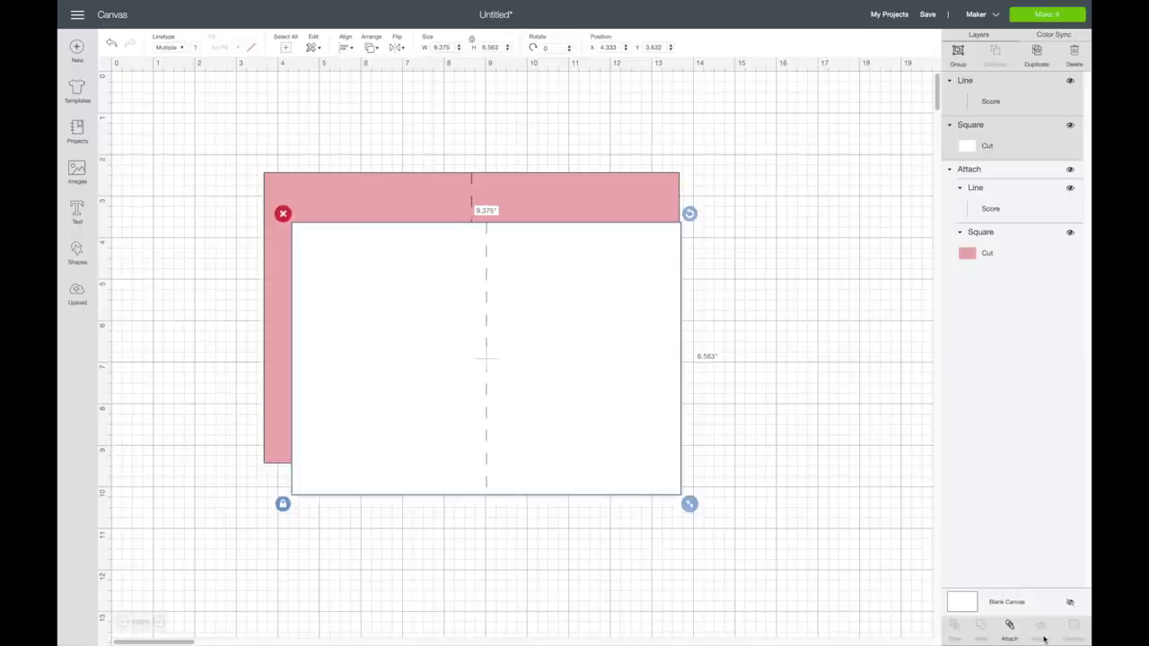
{"action": "left_click", "coordinate": [1009, 631]}
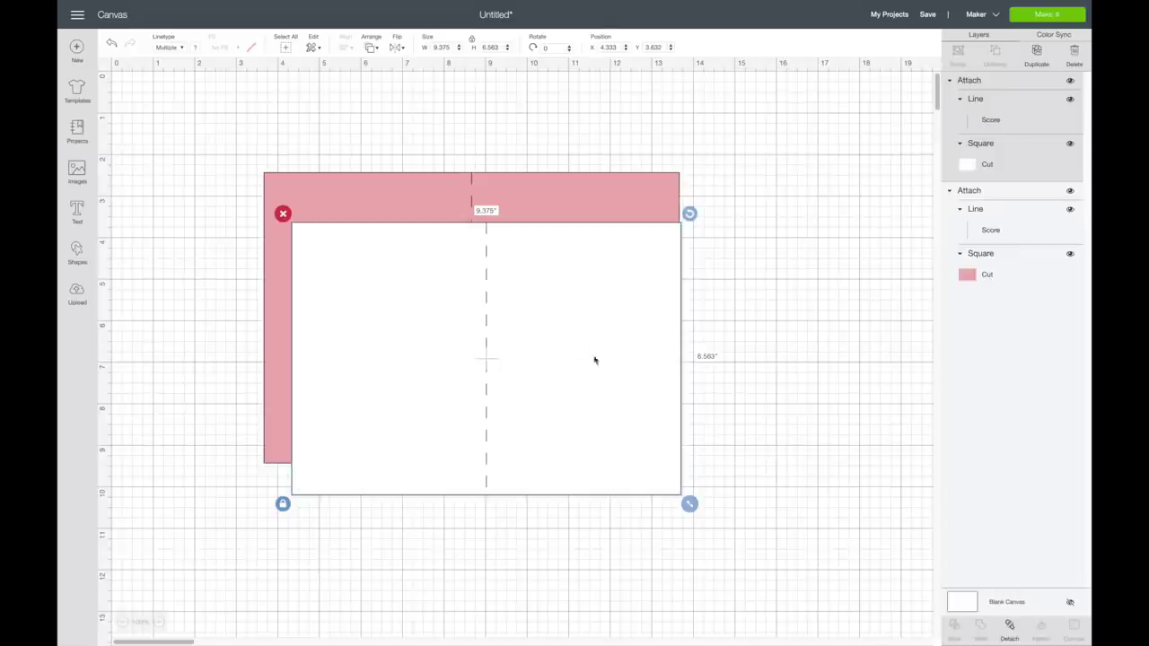
Step: Separate the two card pieces, placing the pink base at about X 1.26, Y 0.42 and the white insert below at about X 1.51, Y 7.9
{"action": "left_click_drag", "start_coordinate": [594, 360], "coordinate": [581, 568]}
{"action": "scroll", "coordinate": [614, 495], "scroll_direction": "up", "scroll_amount": 1}
{"action": "scroll", "coordinate": [614, 495], "scroll_direction": "down", "scroll_amount": 2}
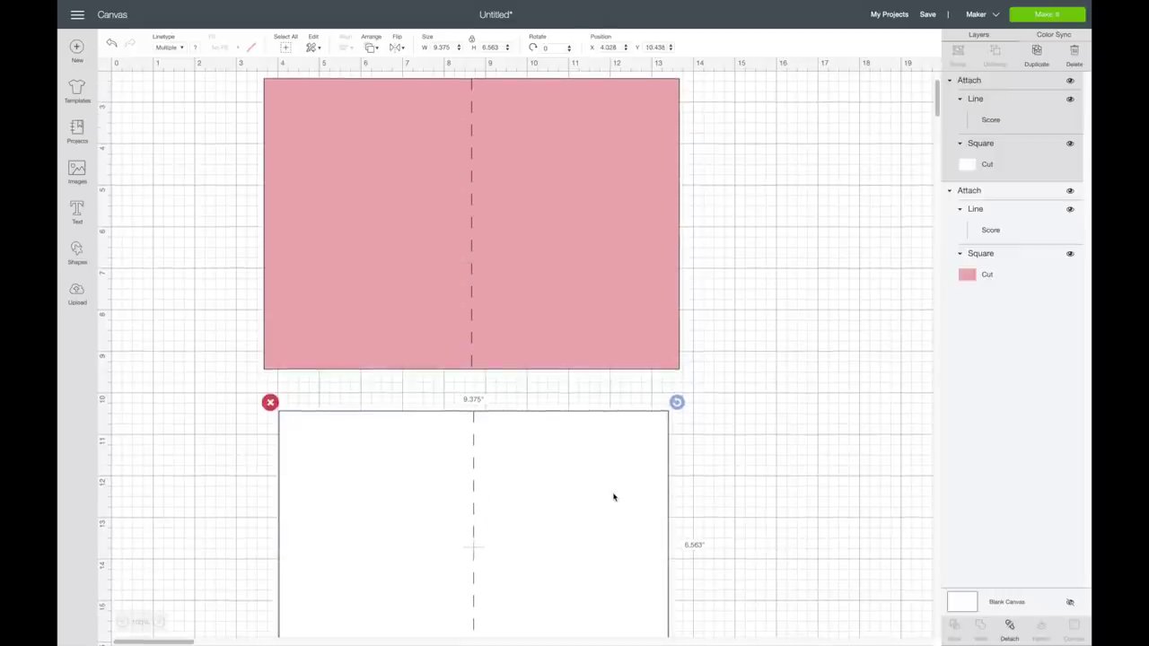
{"action": "scroll", "coordinate": [613, 496], "scroll_direction": "up", "scroll_amount": 2}
{"action": "left_click_drag", "start_coordinate": [514, 379], "coordinate": [374, 277]}
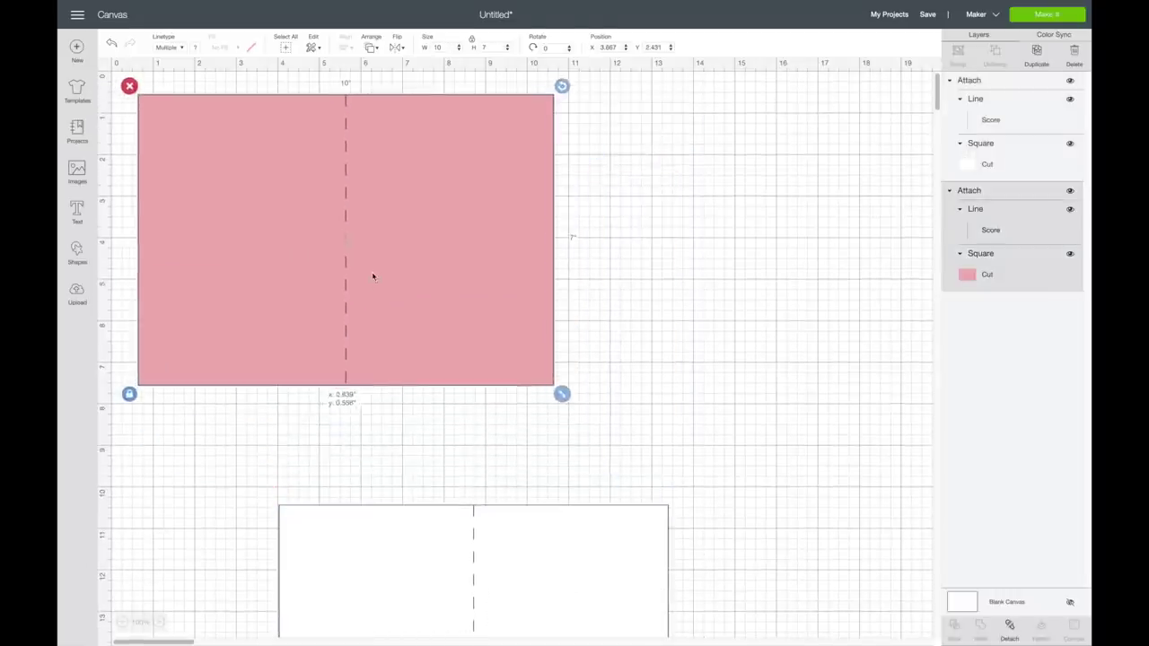
{"action": "left_click_drag", "start_coordinate": [464, 562], "coordinate": [354, 458]}
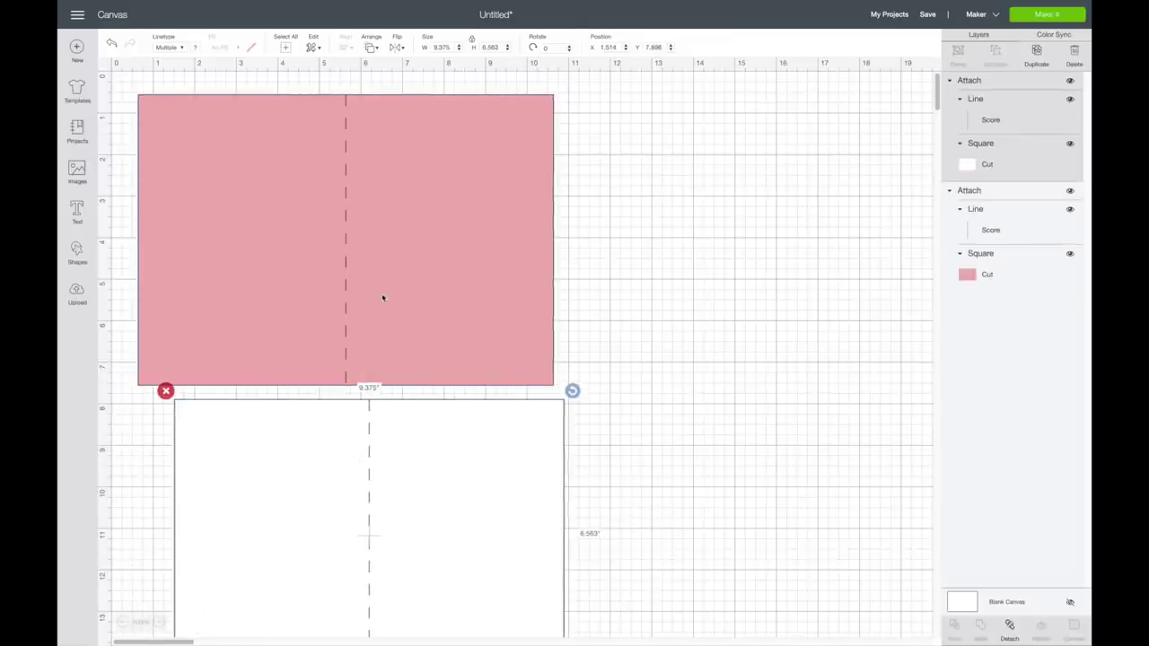
{"action": "left_click_drag", "start_coordinate": [382, 285], "coordinate": [407, 279]}
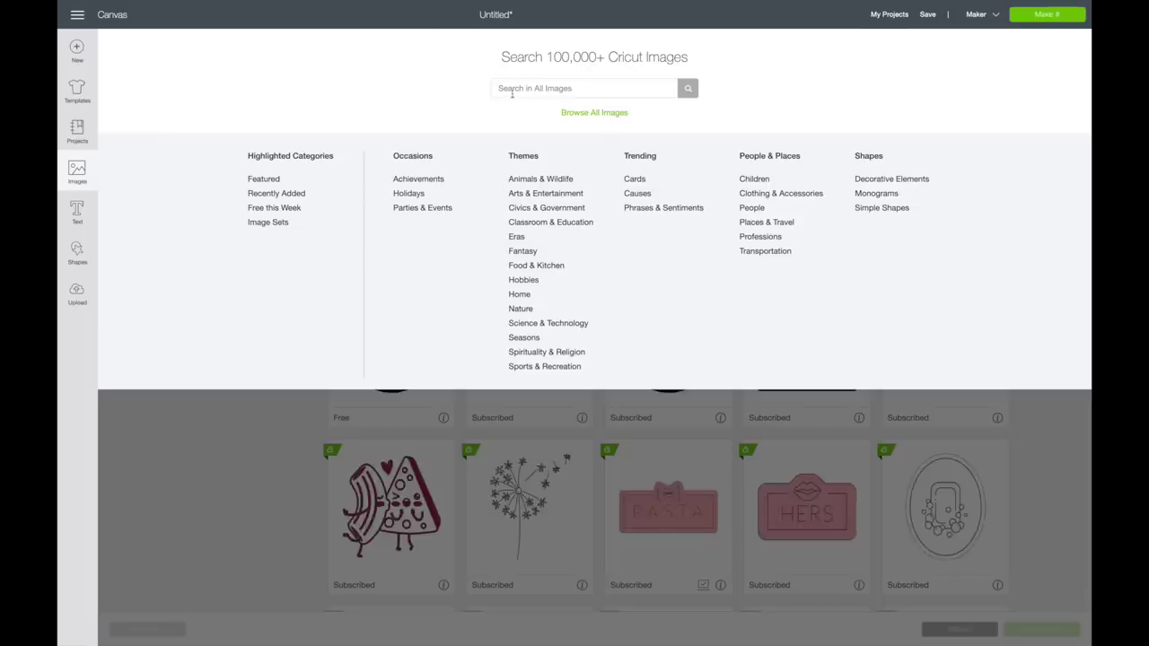
Step: Search the image library for "envelopes" and filter the results to Free ownership
{"action": "left_click", "coordinate": [514, 90]}
{"action": "type", "text": "en"}
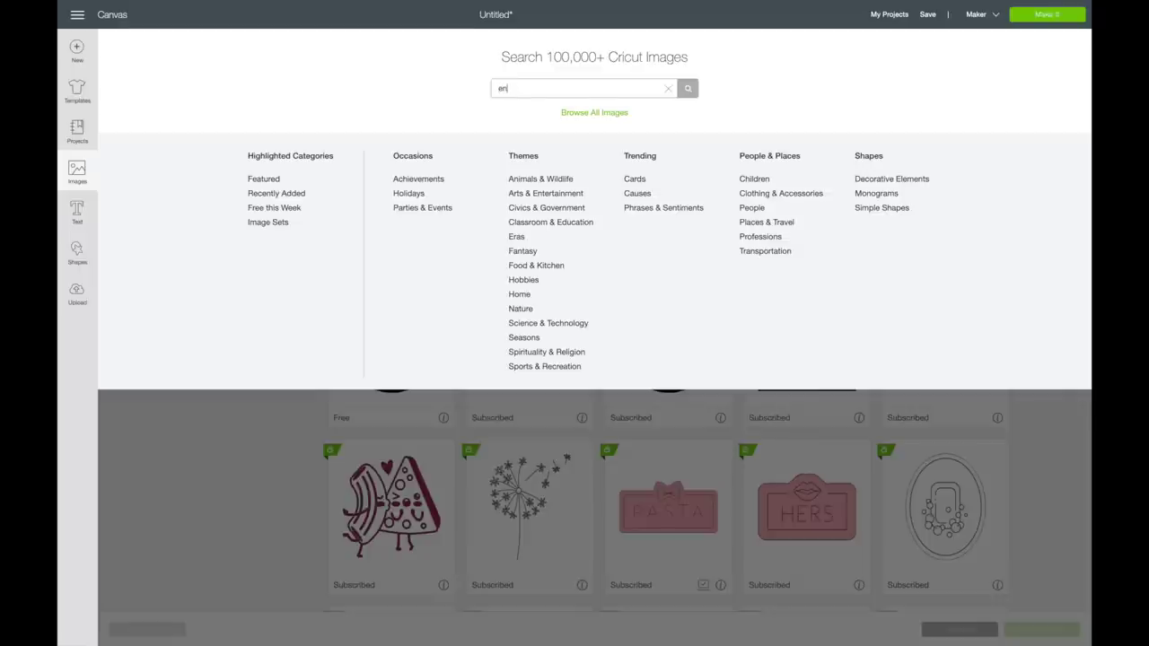
{"action": "type", "text": "velopes"}
{"action": "key", "text": "Return"}
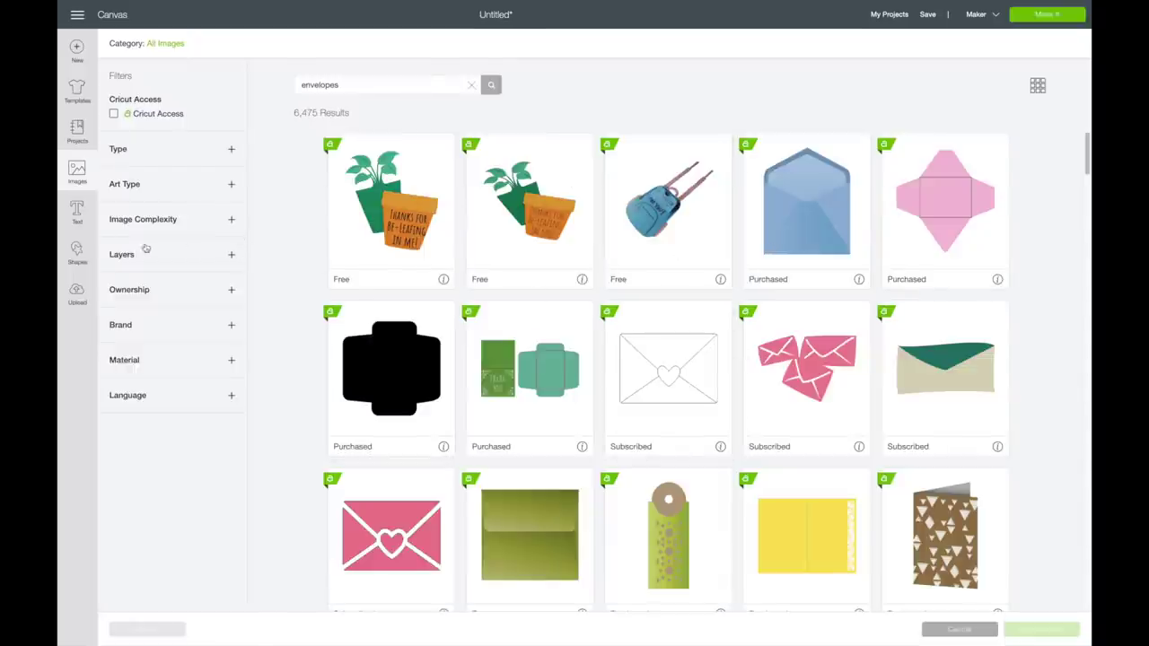
{"action": "left_click", "coordinate": [231, 292]}
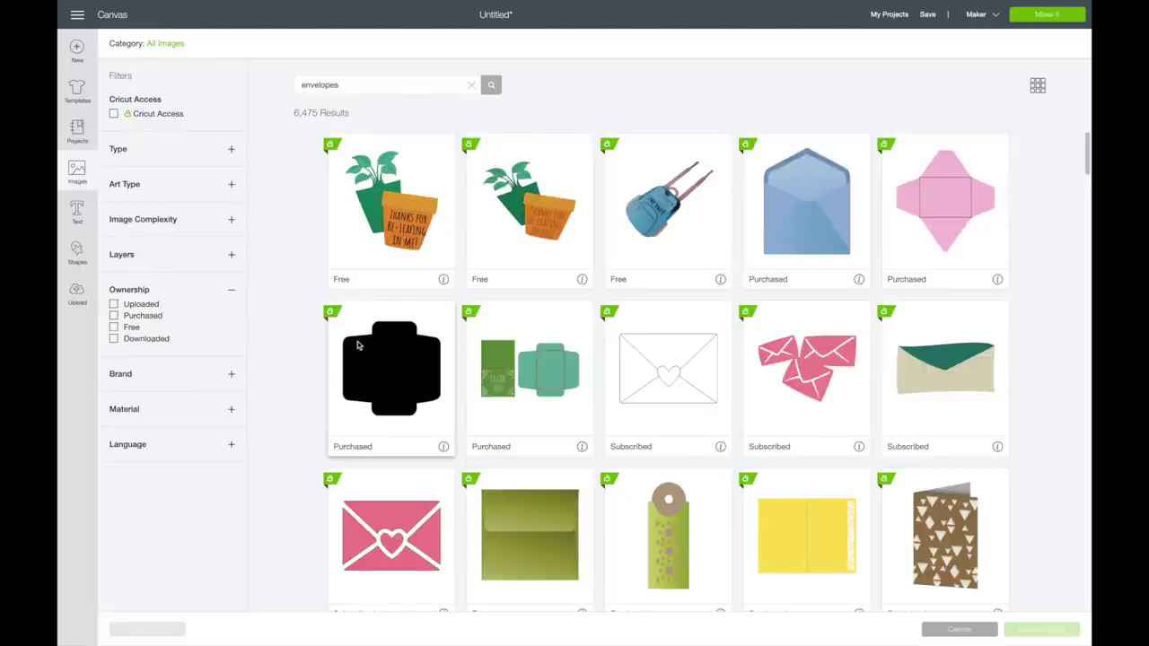
{"action": "left_click", "coordinate": [114, 328]}
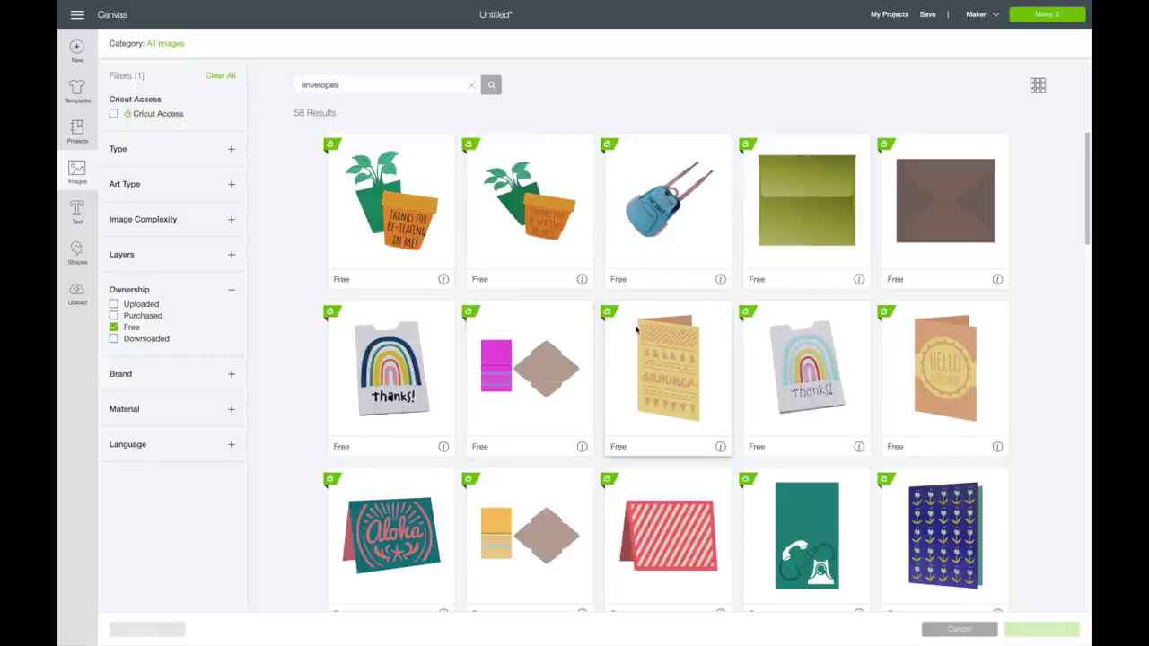
Step: Insert the free green envelope image and place it beside the pink base at about X 11.57, Y 2.06
{"action": "left_click", "coordinate": [806, 202]}
{"action": "left_click", "coordinate": [1041, 630]}
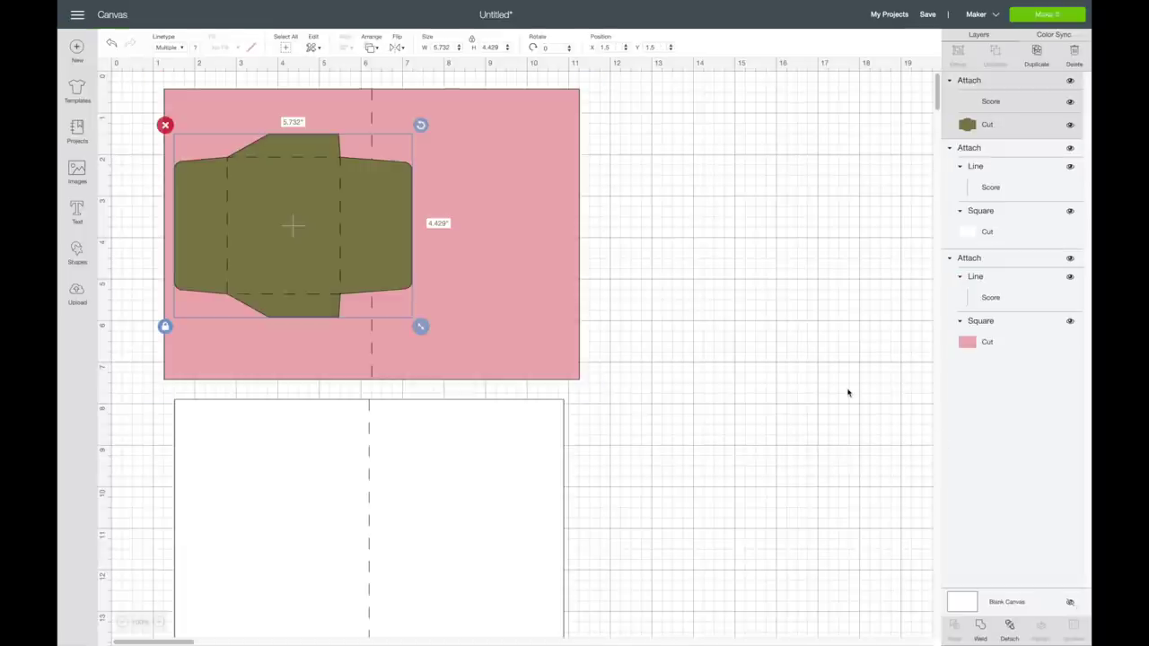
{"action": "left_click_drag", "start_coordinate": [283, 232], "coordinate": [702, 254]}
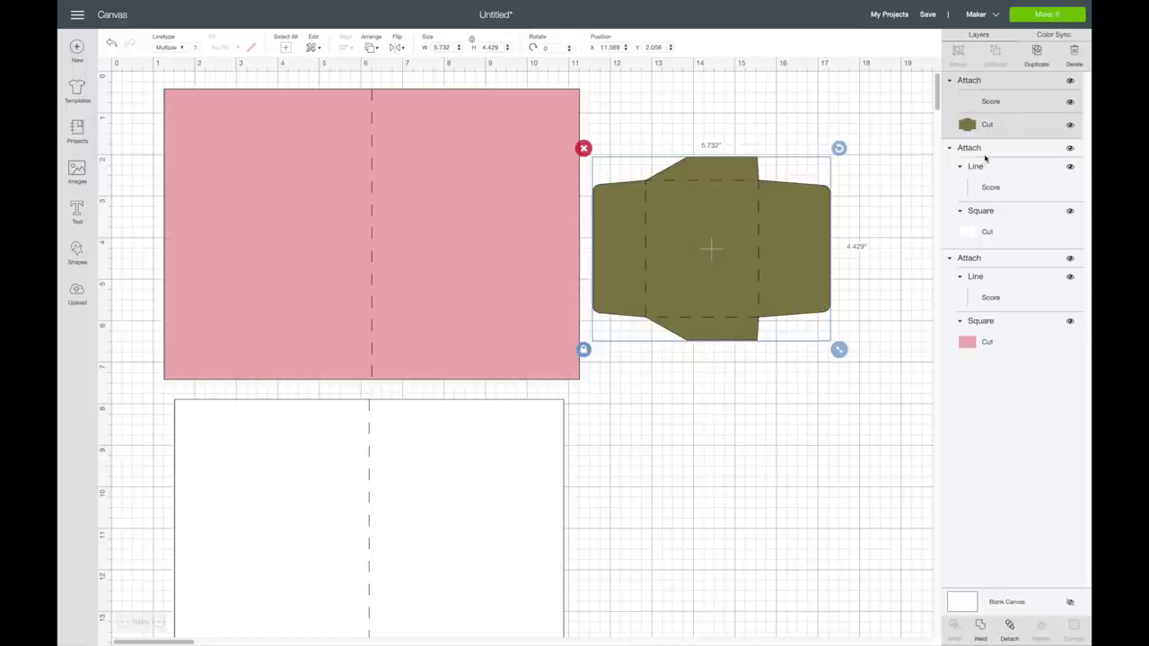
Step: Change the envelope's cut layer color to the white already used in the project
{"action": "left_click", "coordinate": [992, 125]}
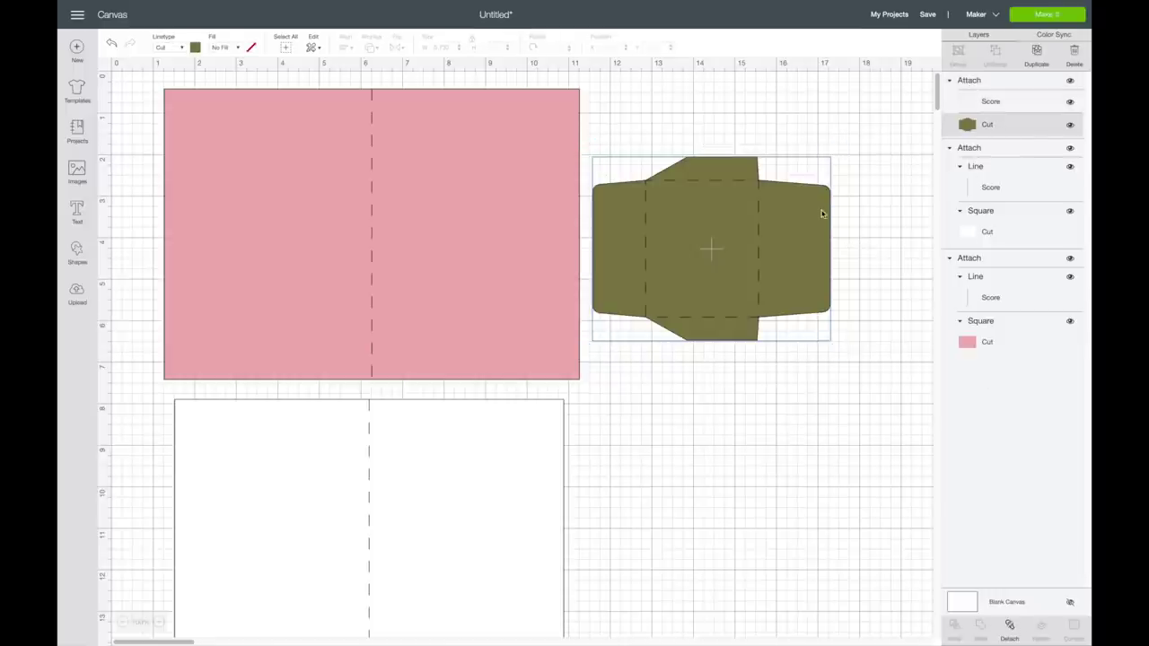
{"action": "left_click", "coordinate": [196, 47]}
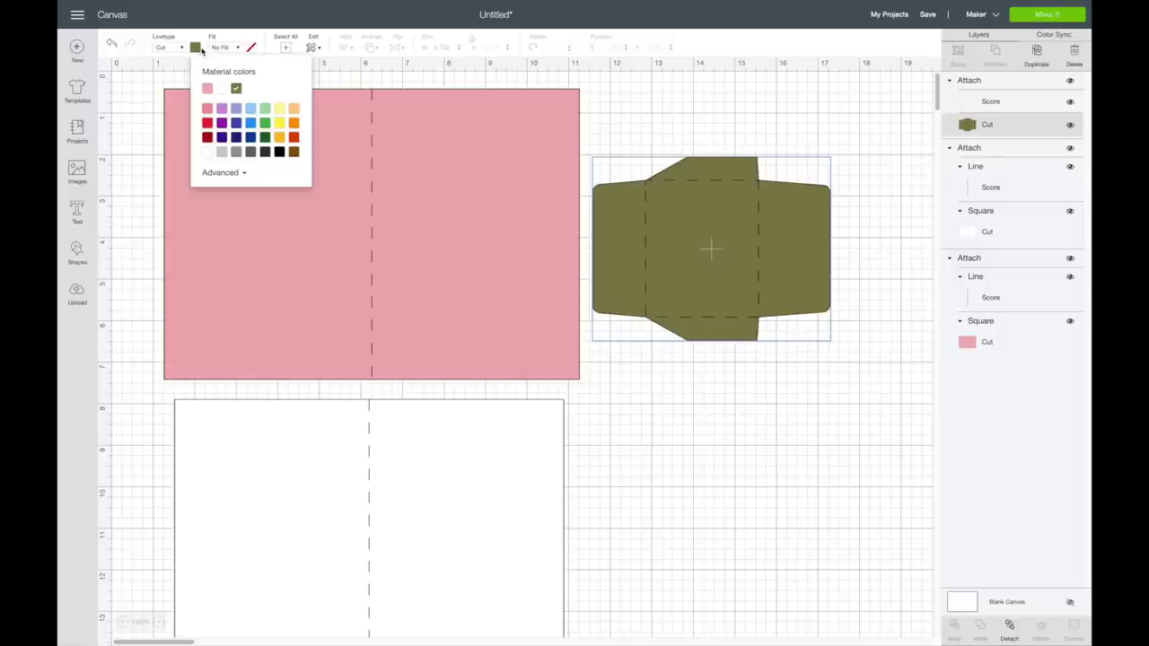
{"action": "left_click", "coordinate": [223, 89]}
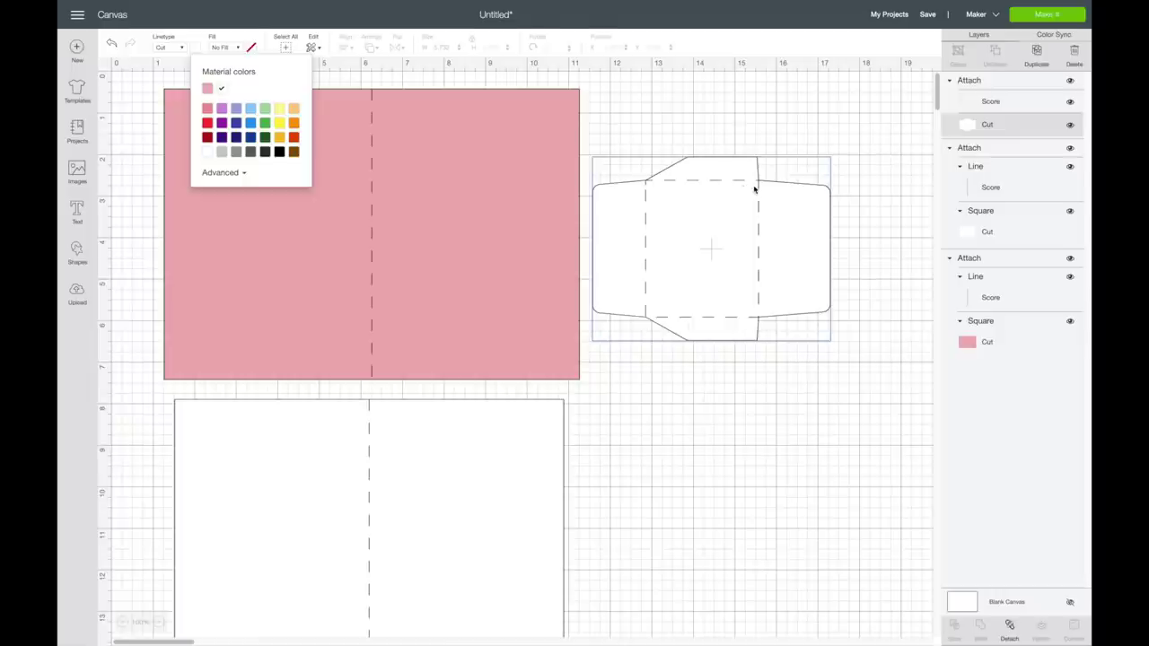
{"action": "left_click", "coordinate": [708, 270]}
{"action": "left_click", "coordinate": [708, 273]}
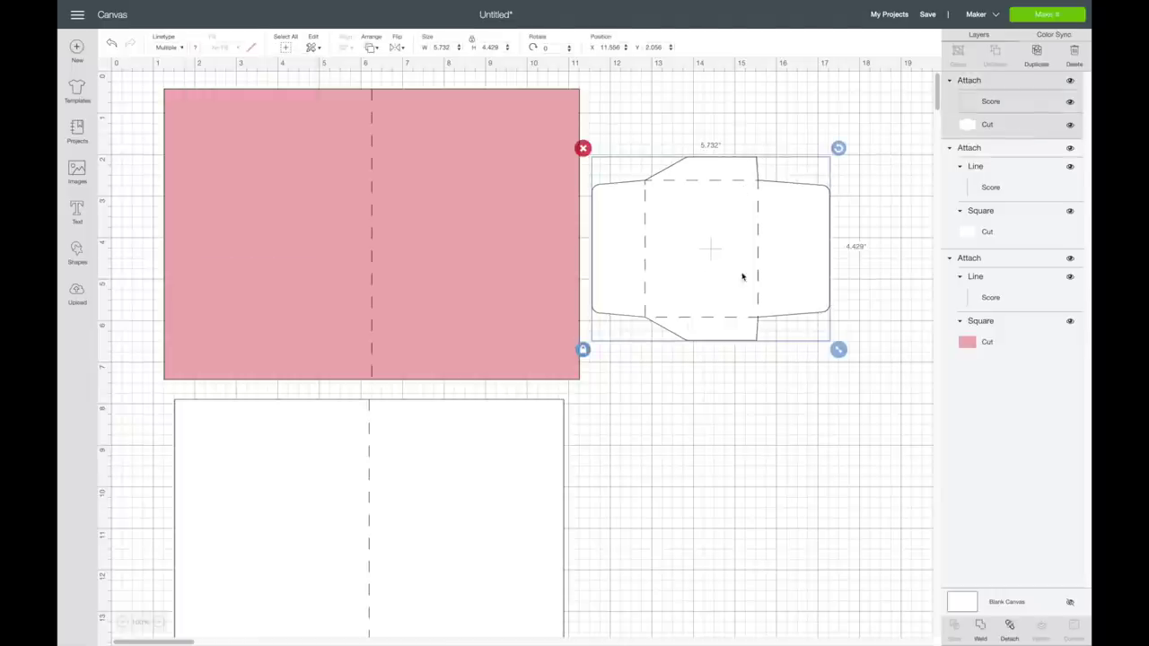
Step: Move the envelope farther from the pink base, to about X 12.67, Y 2.03
{"action": "scroll", "coordinate": [515, 330], "scroll_direction": "down", "scroll_amount": 1}
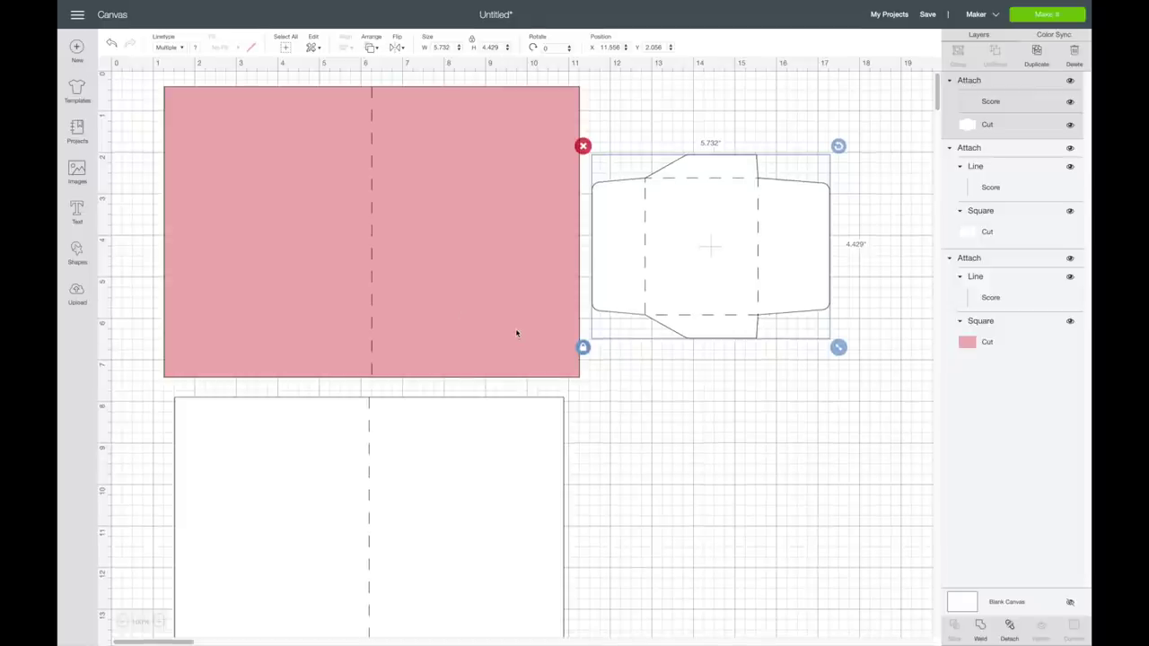
{"action": "left_click_drag", "start_coordinate": [771, 272], "coordinate": [818, 275]}
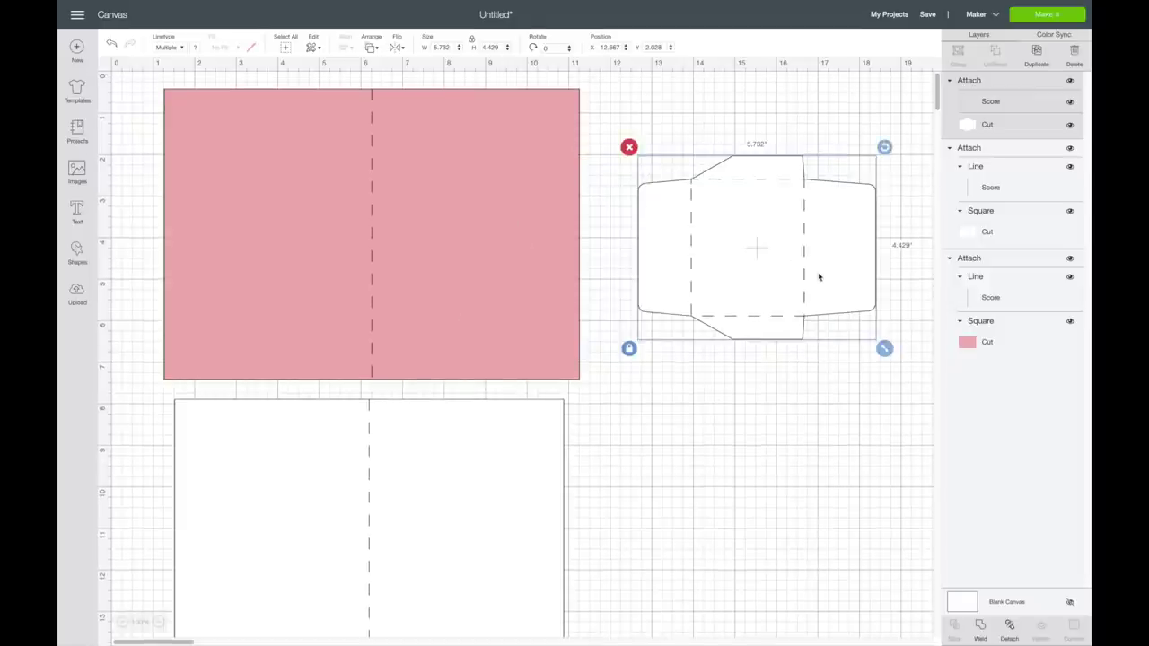
{"action": "left_click", "coordinate": [561, 203]}
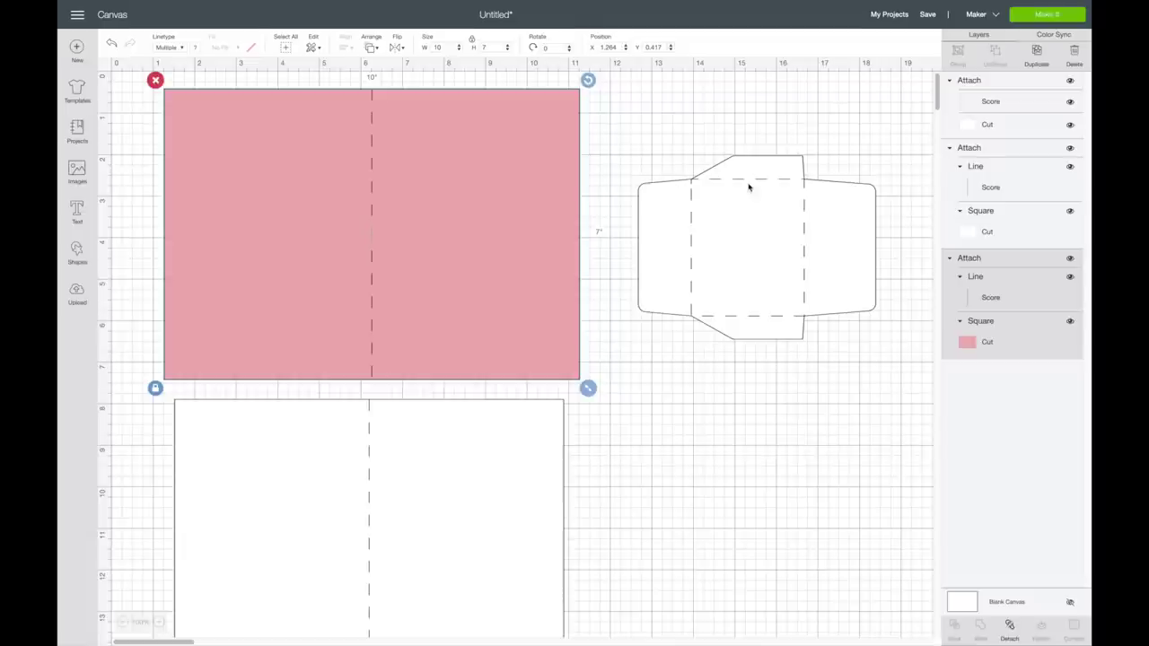
Step: Add a square shape and place it over the pink base's lower corner nearest the envelope, at about X 8.88, Y 4.53
{"action": "left_click", "coordinate": [77, 255]}
{"action": "left_click", "coordinate": [131, 178]}
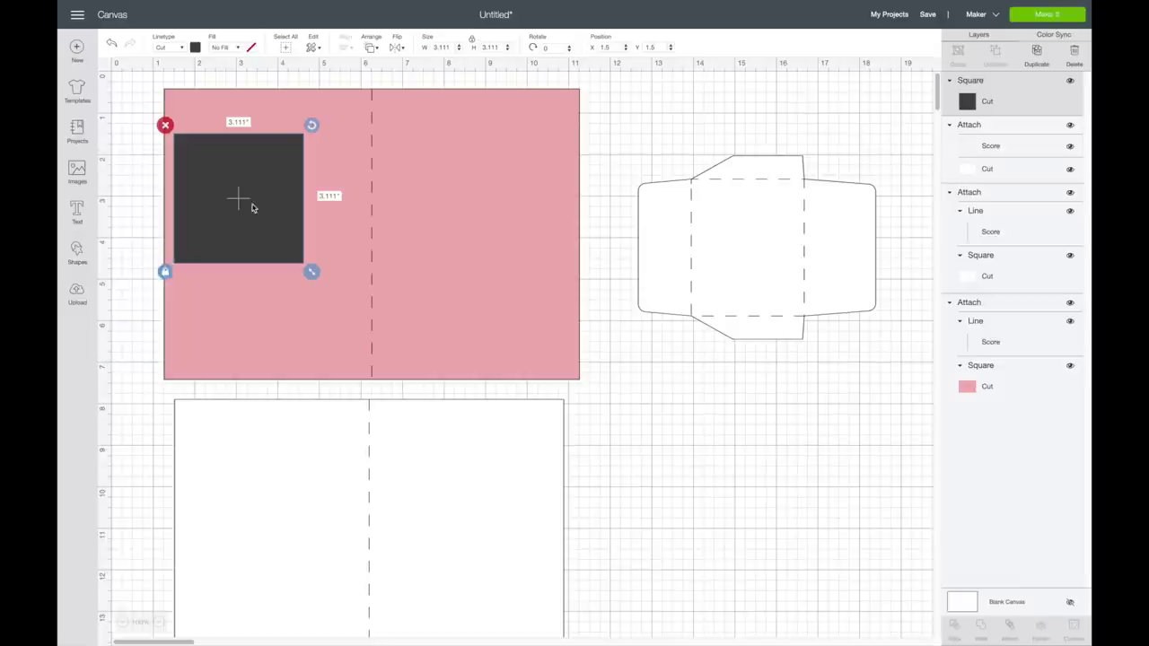
{"action": "left_click_drag", "start_coordinate": [251, 206], "coordinate": [558, 332]}
Step: With its proportions unlocked, resize the new square to 5 inches wide and 7 inches high
{"action": "left_click", "coordinate": [441, 48]}
{"action": "type", "text": "5"}
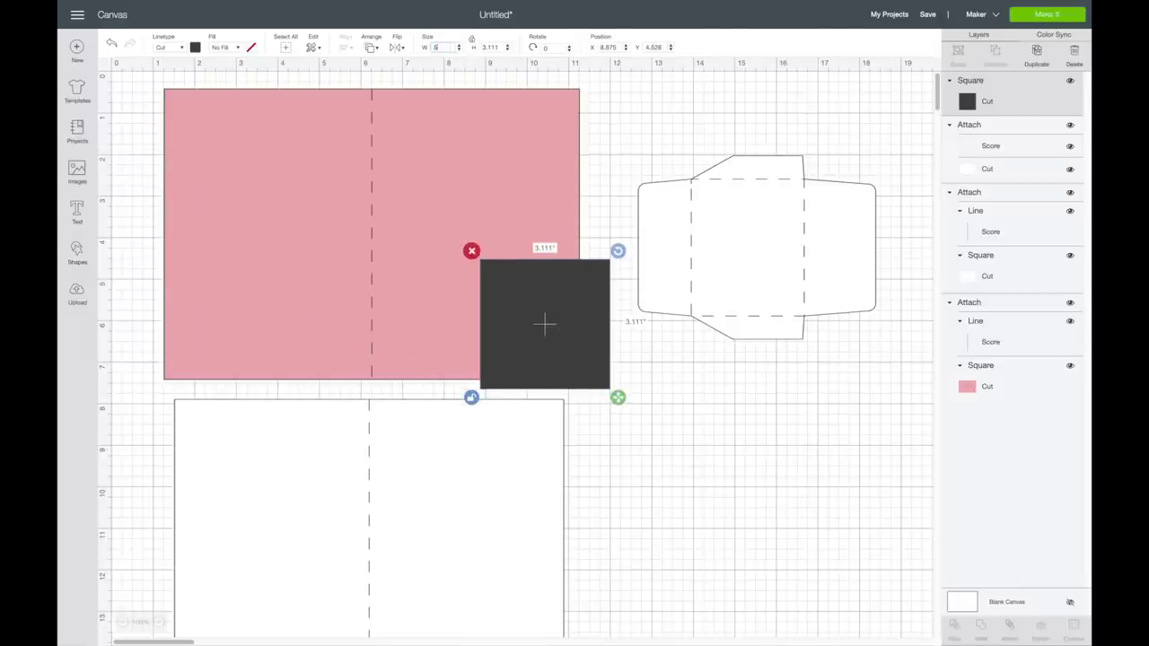
{"action": "key", "text": "Tab"}
{"action": "type", "text": "7"}
{"action": "key", "text": "Return"}
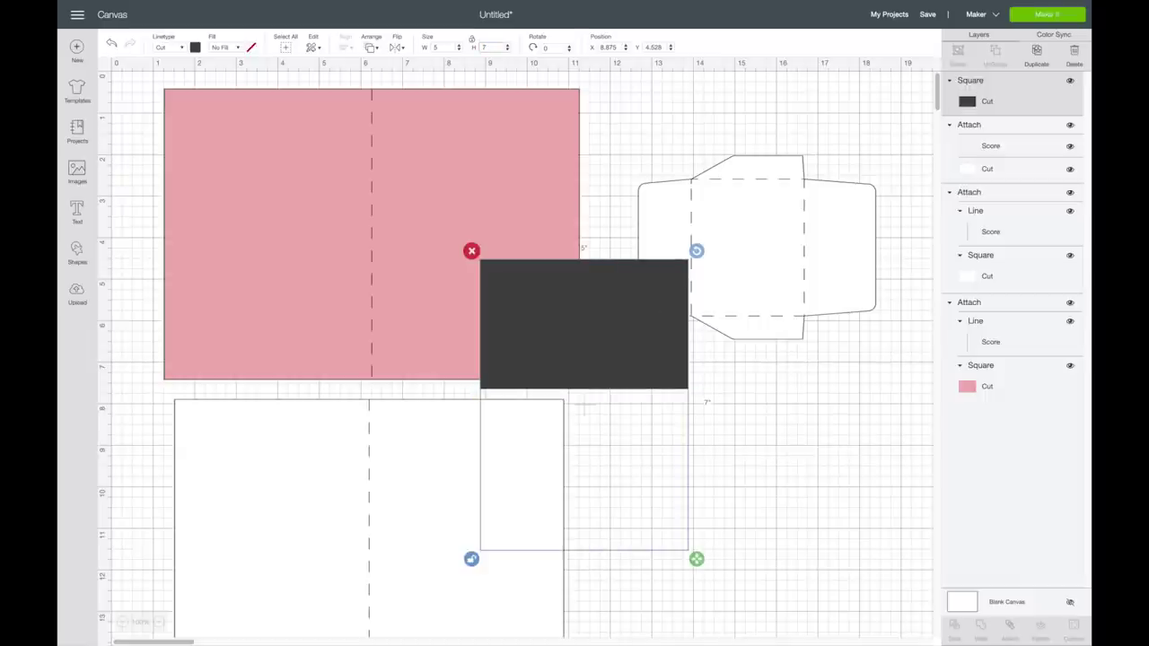